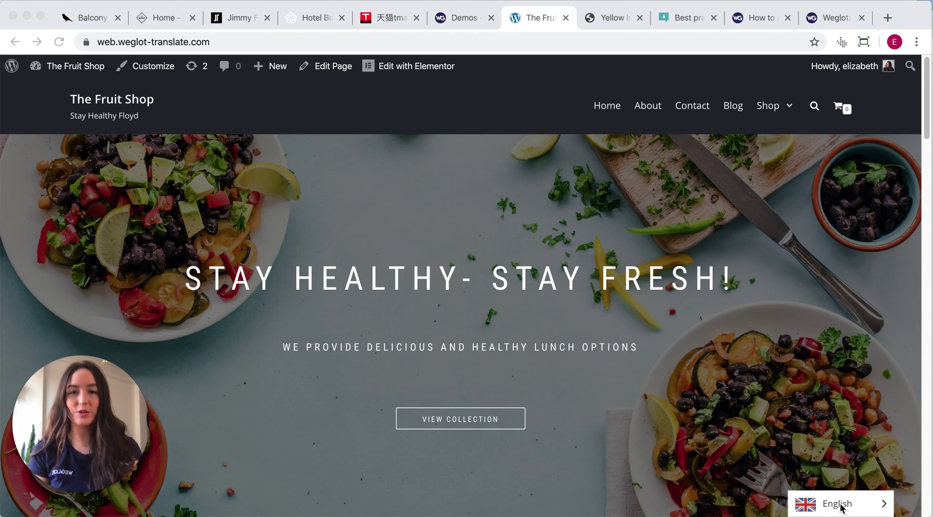
Step: Open the language switchers on The Fruit Shop, Balkonbar and La Machine websites to compare their placement
{"action": "left_click", "coordinate": [841, 507]}
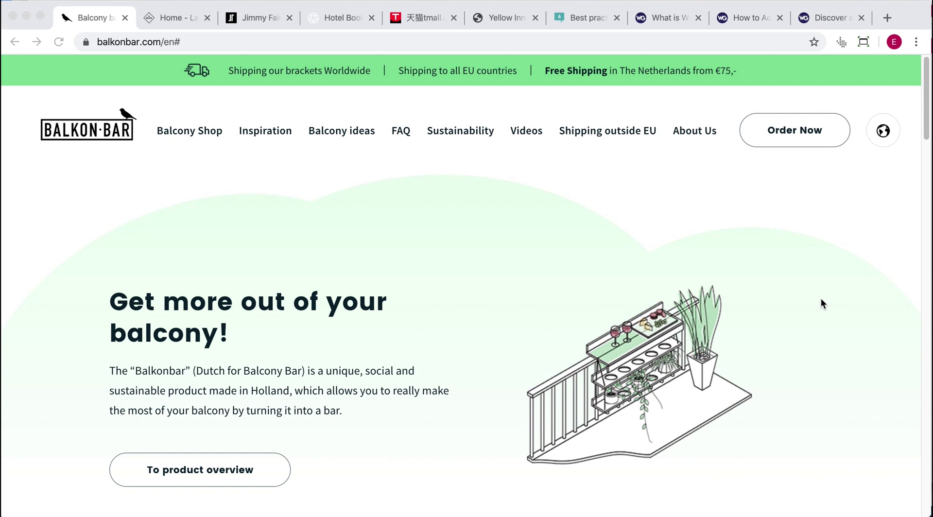
{"action": "left_click", "coordinate": [883, 131]}
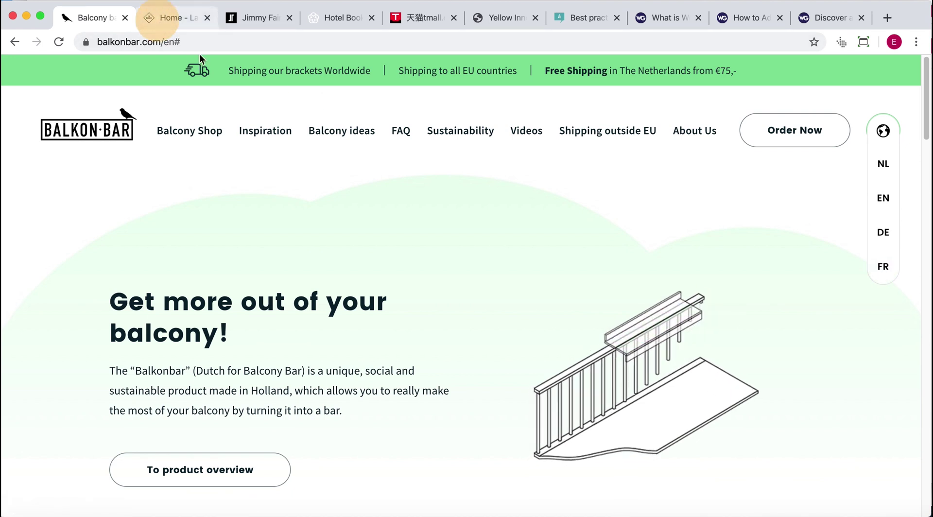
{"action": "left_click", "coordinate": [175, 17]}
{"action": "left_click", "coordinate": [142, 69]}
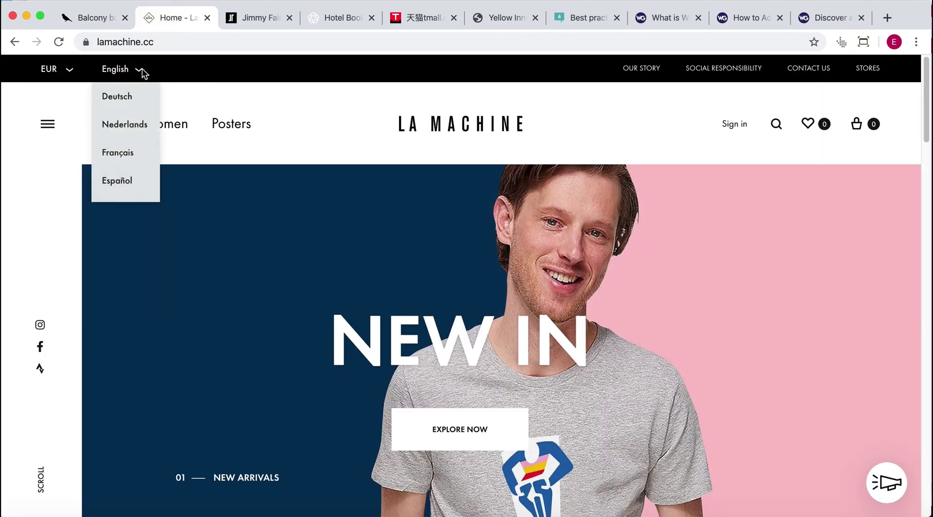
Step: View the language switcher on the Jimmy Fairly website and the one on the Hotel Booking demo site
{"action": "left_click", "coordinate": [253, 18]}
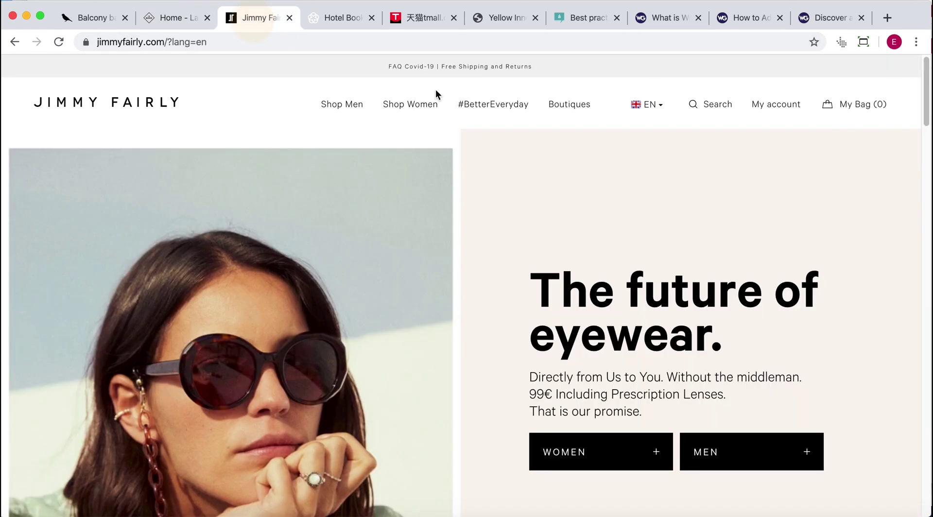
{"action": "mouse_move", "coordinate": [657, 109]}
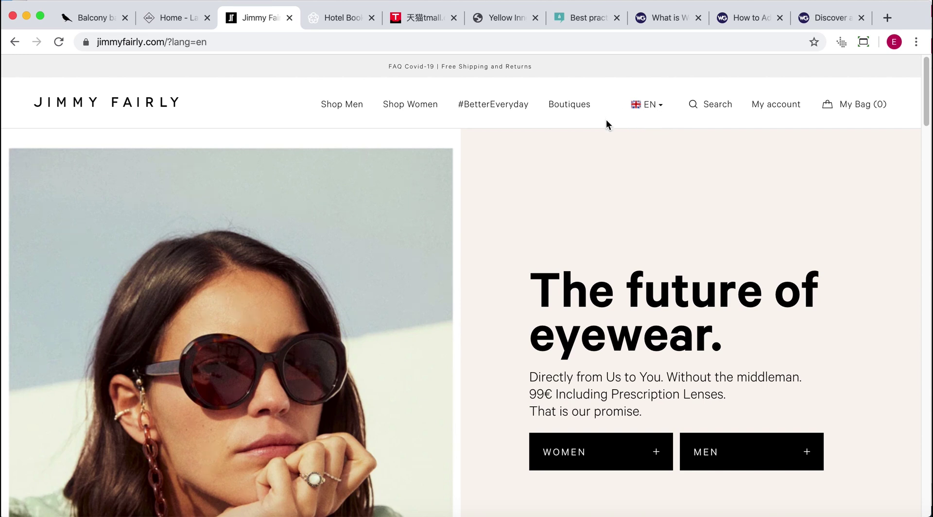
{"action": "left_click", "coordinate": [334, 19]}
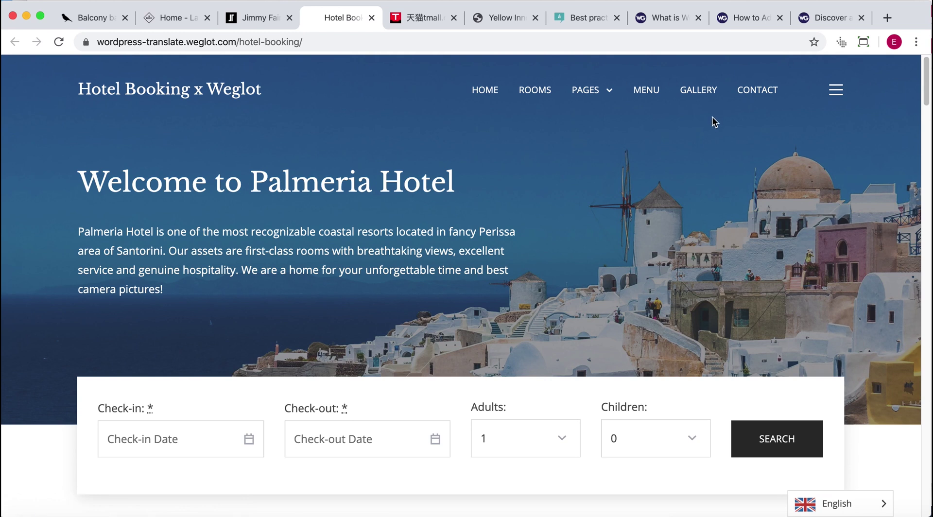
Step: Look through the Tmall homepage as an example of an untranslated foreign-language website
{"action": "left_click", "coordinate": [428, 22]}
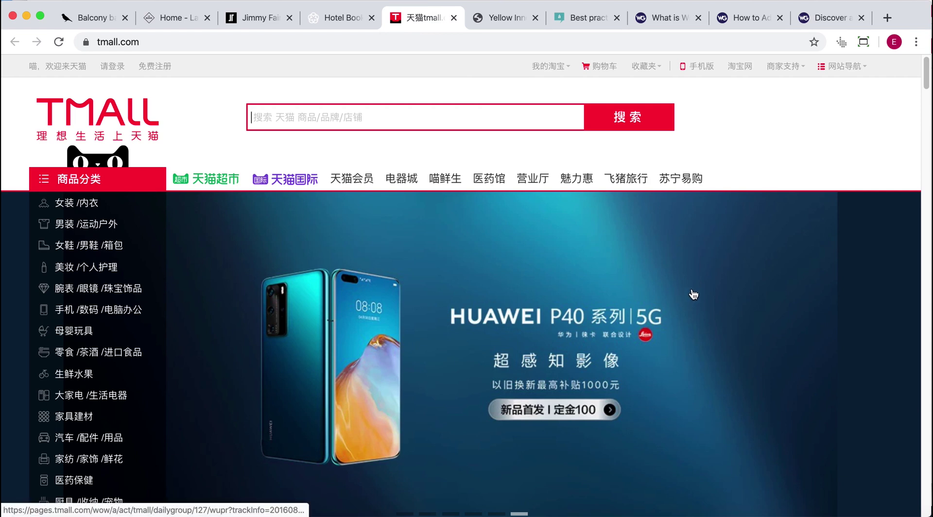
{"action": "scroll", "coordinate": [693, 294], "scroll_direction": "down", "scroll_amount": 1}
{"action": "scroll", "coordinate": [692, 292], "scroll_direction": "down", "scroll_amount": 1}
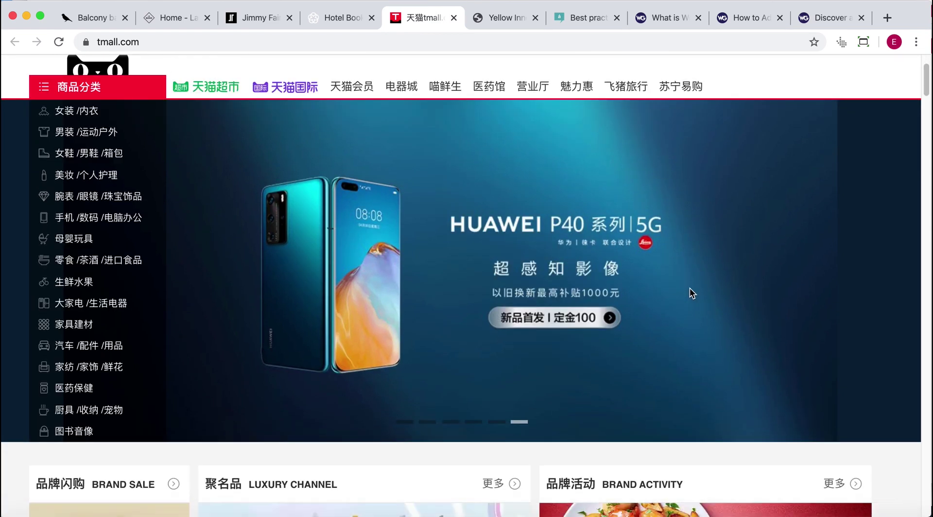
{"action": "scroll", "coordinate": [690, 291], "scroll_direction": "down", "scroll_amount": 1}
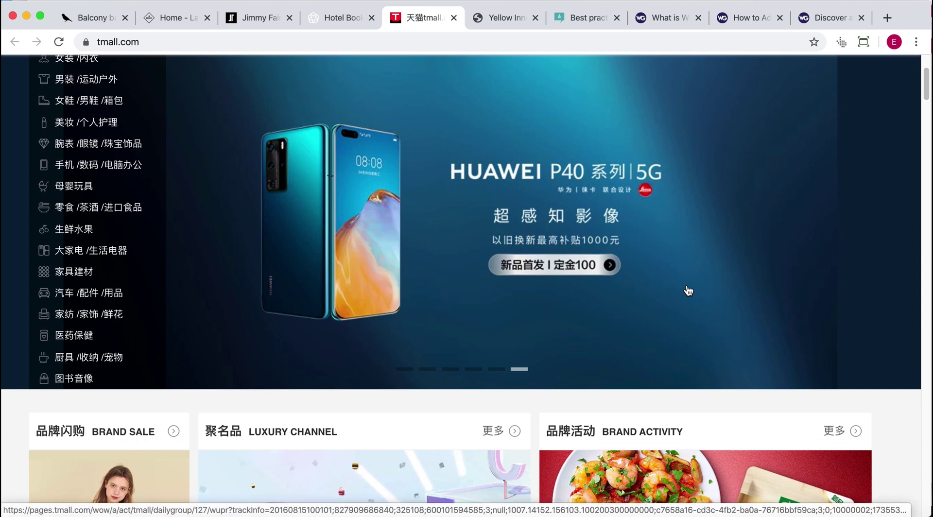
{"action": "scroll", "coordinate": [688, 286], "scroll_direction": "down", "scroll_amount": 2}
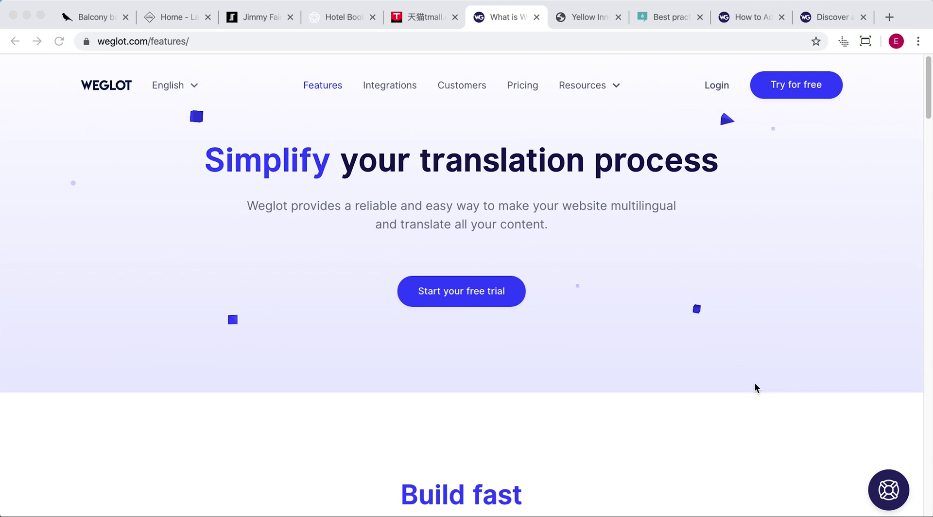
Step: Review the Weglot features page and open the list of 100+ languages from its all-in-one platform section
{"action": "scroll", "coordinate": [755, 384], "scroll_direction": "down", "scroll_amount": 5}
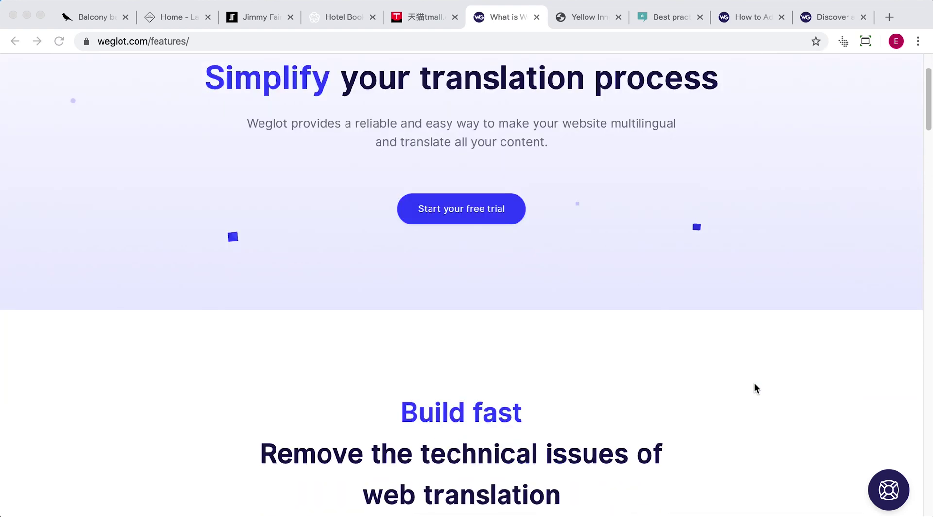
{"action": "scroll", "coordinate": [755, 387], "scroll_direction": "down", "scroll_amount": 10}
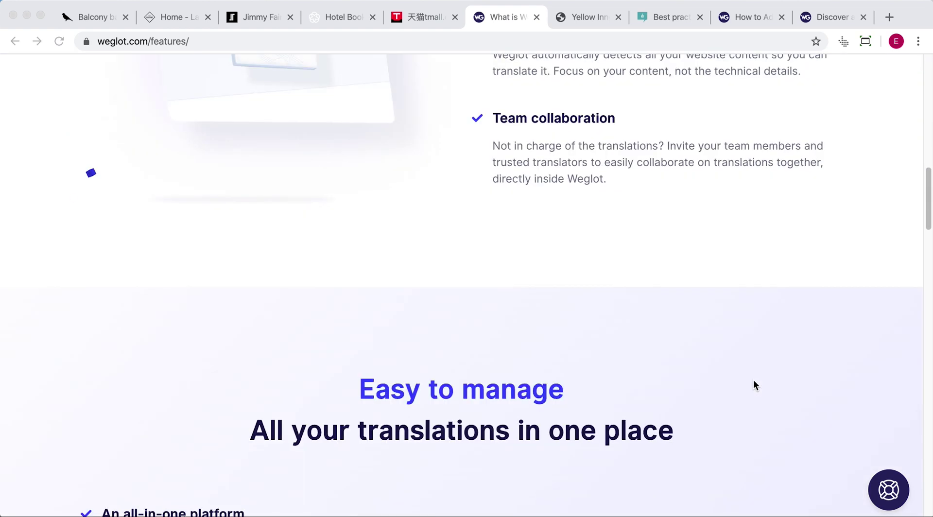
{"action": "scroll", "coordinate": [752, 384], "scroll_direction": "down", "scroll_amount": 7}
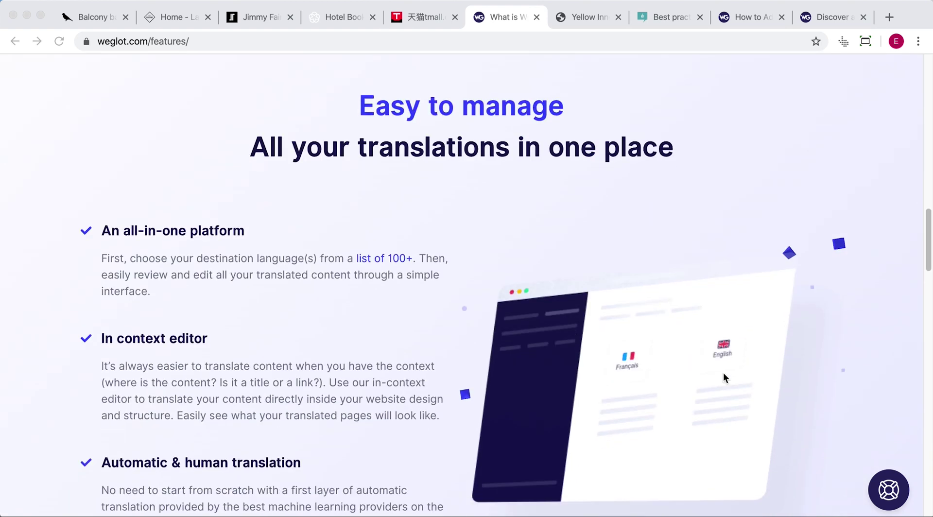
{"action": "left_click", "coordinate": [385, 260]}
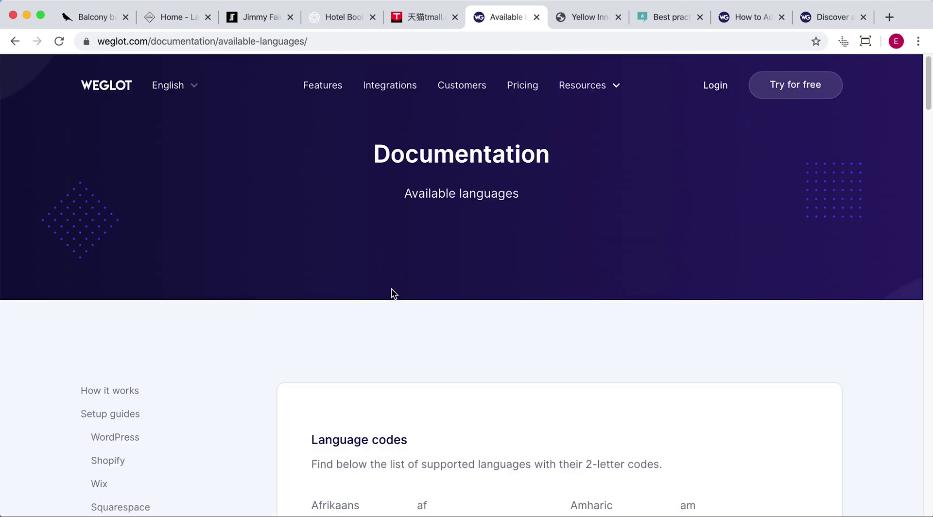
Step: Examine the supported languages and their 2-letter codes in the Weglot documentation
{"action": "scroll", "coordinate": [550, 338], "scroll_direction": "down", "scroll_amount": 4}
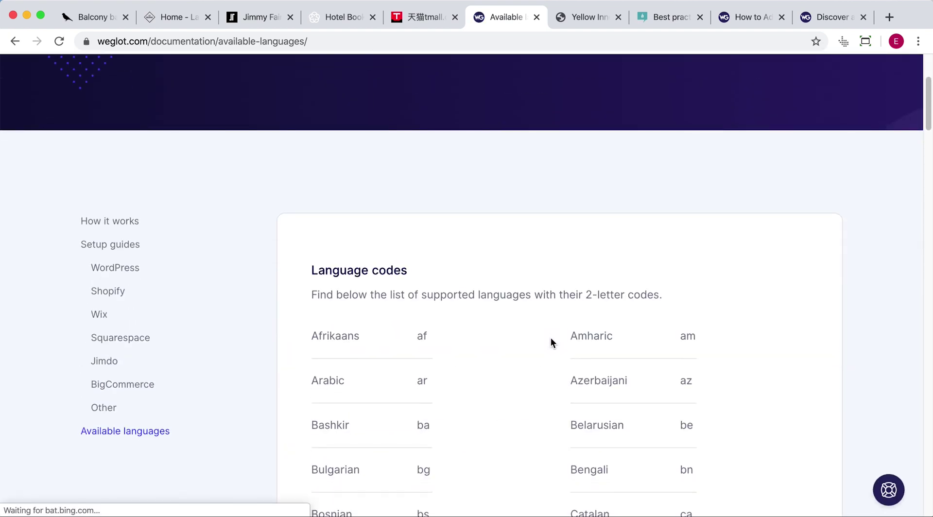
{"action": "scroll", "coordinate": [550, 342], "scroll_direction": "down", "scroll_amount": 1}
{"action": "scroll", "coordinate": [551, 339], "scroll_direction": "down", "scroll_amount": 1}
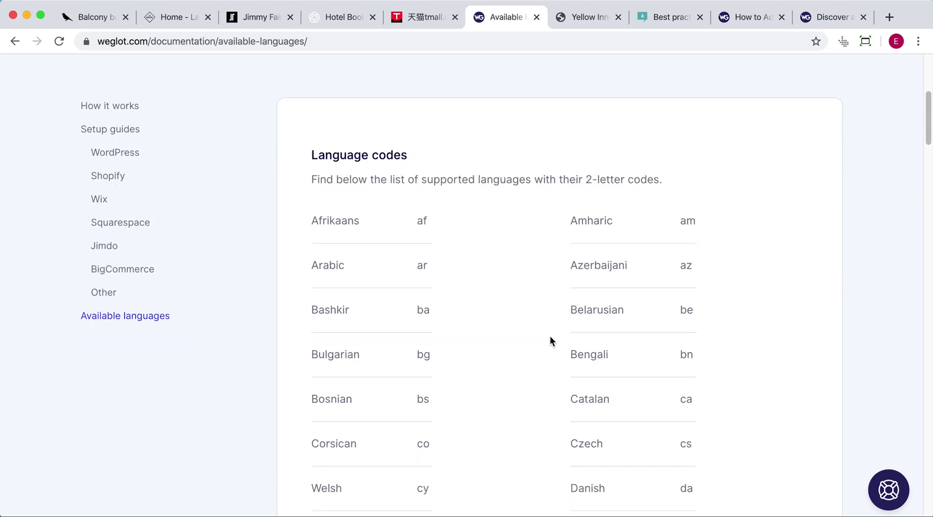
{"action": "scroll", "coordinate": [551, 338], "scroll_direction": "down", "scroll_amount": 1}
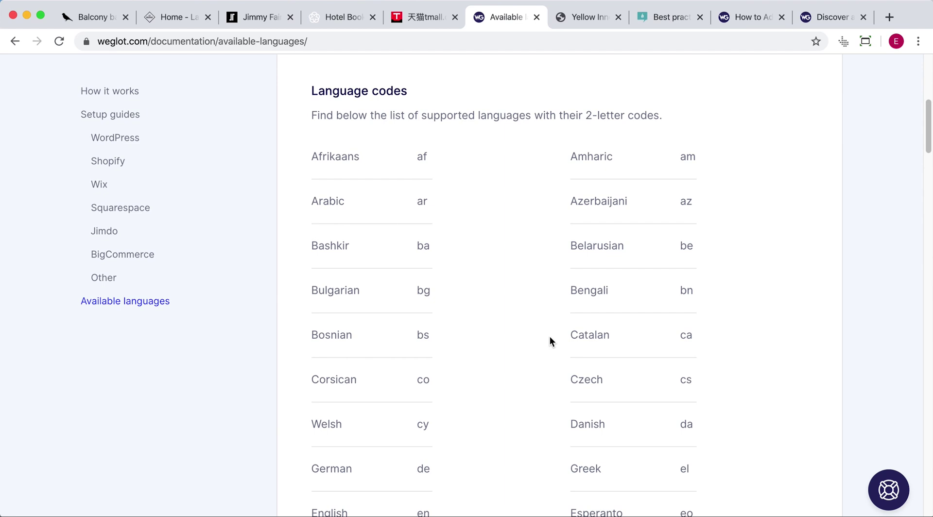
{"action": "scroll", "coordinate": [550, 336], "scroll_direction": "down", "scroll_amount": 1}
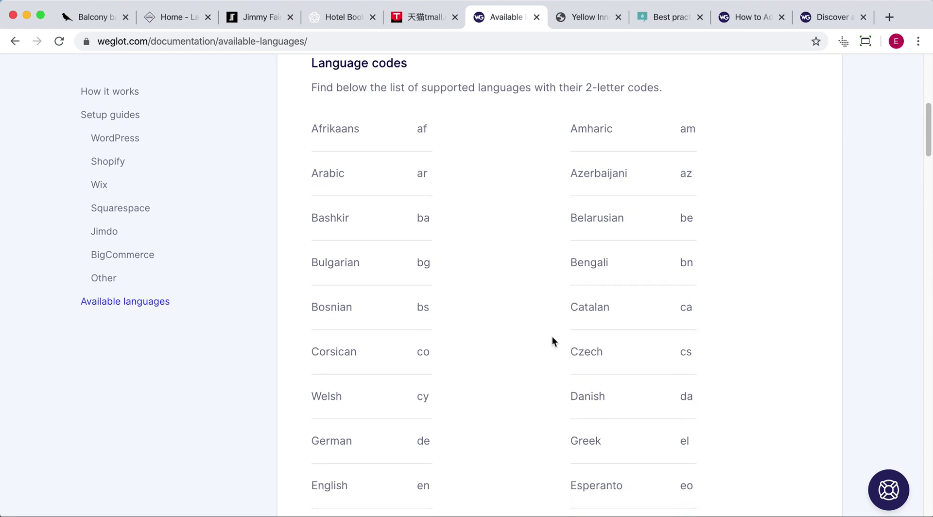
{"action": "scroll", "coordinate": [552, 337], "scroll_direction": "down", "scroll_amount": 1}
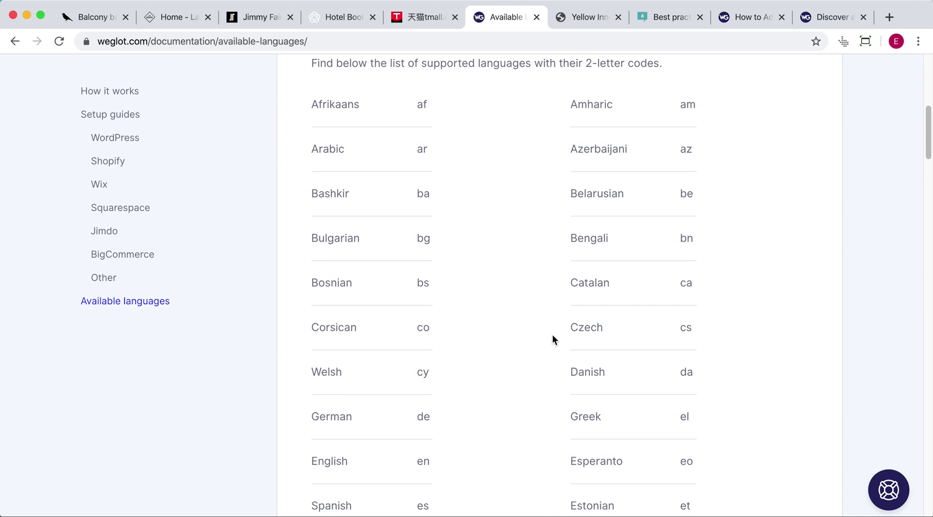
{"action": "scroll", "coordinate": [552, 335], "scroll_direction": "down", "scroll_amount": 3}
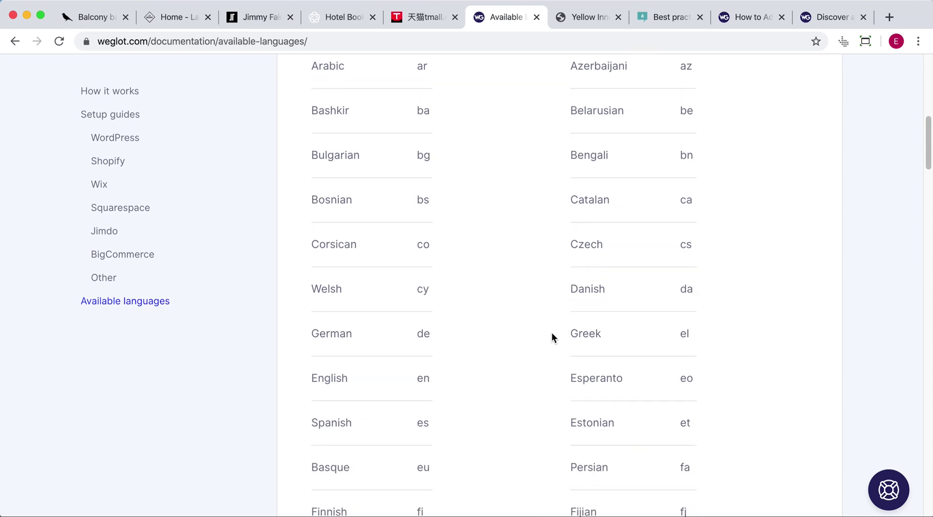
{"action": "scroll", "coordinate": [552, 335], "scroll_direction": "down", "scroll_amount": 2}
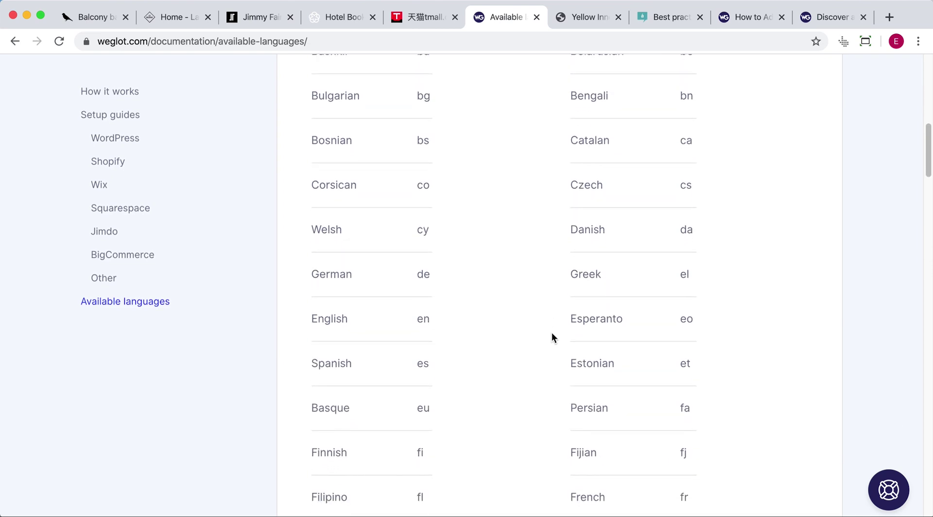
{"action": "scroll", "coordinate": [552, 338], "scroll_direction": "down", "scroll_amount": 4}
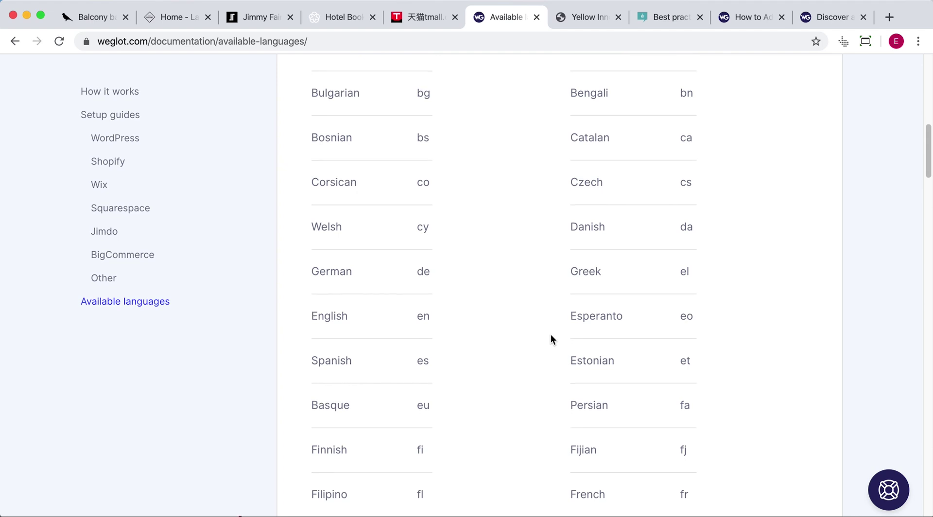
Step: Switch to the Yellow Innovation website and choose its French version
{"action": "key", "text": "ctrl+Tab"}
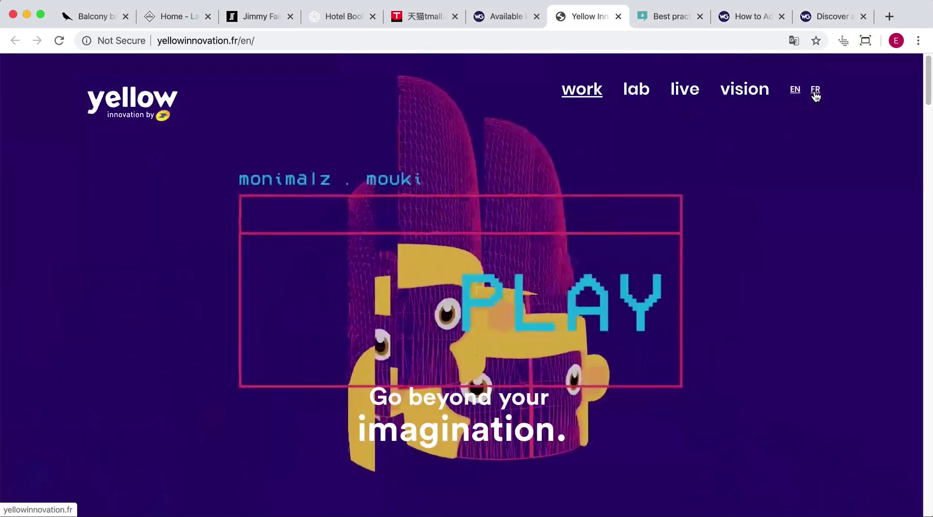
{"action": "left_click", "coordinate": [815, 93]}
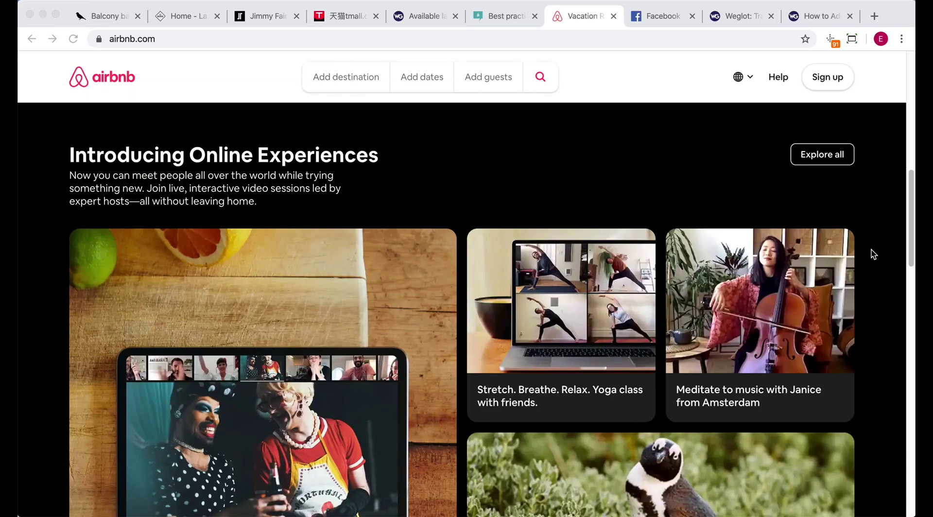
Step: Open the language selection from the Airbnb footer and look through the available languages and regions
{"action": "scroll", "coordinate": [871, 249], "scroll_direction": "down", "scroll_amount": 10}
{"action": "scroll", "coordinate": [871, 250], "scroll_direction": "down", "scroll_amount": 10}
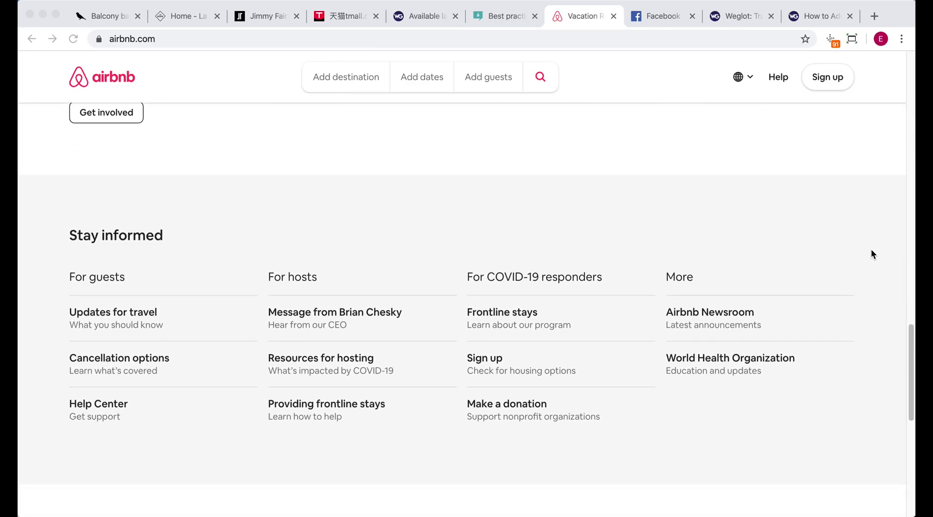
{"action": "scroll", "coordinate": [872, 252], "scroll_direction": "down", "scroll_amount": 1}
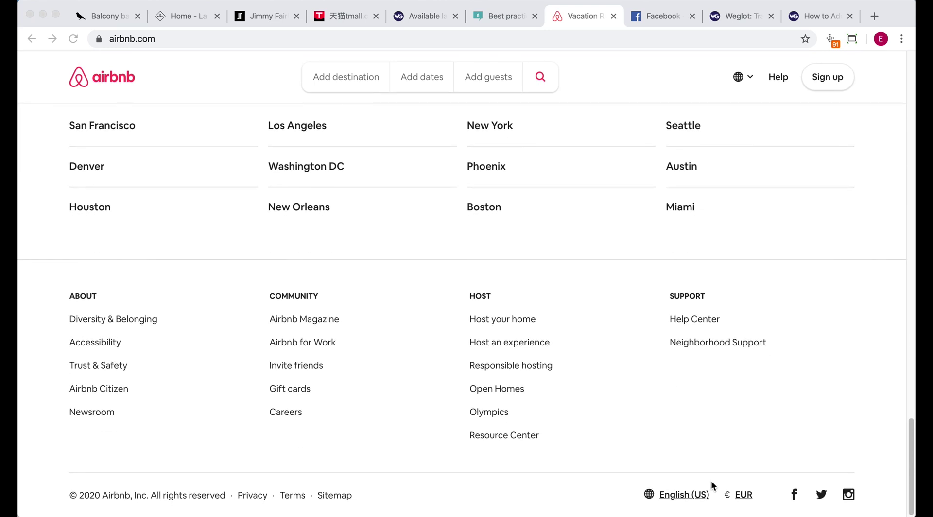
{"action": "left_click", "coordinate": [674, 496]}
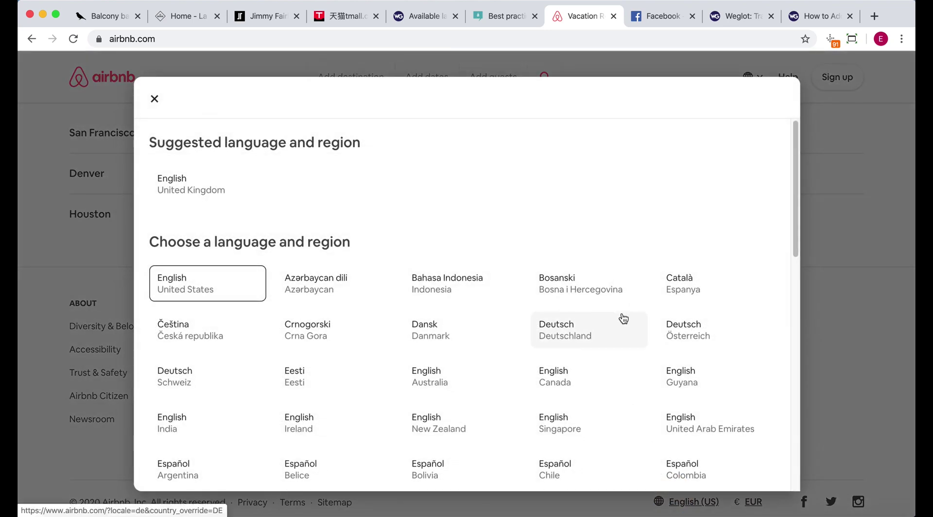
{"action": "scroll", "coordinate": [623, 318], "scroll_direction": "down", "scroll_amount": 3}
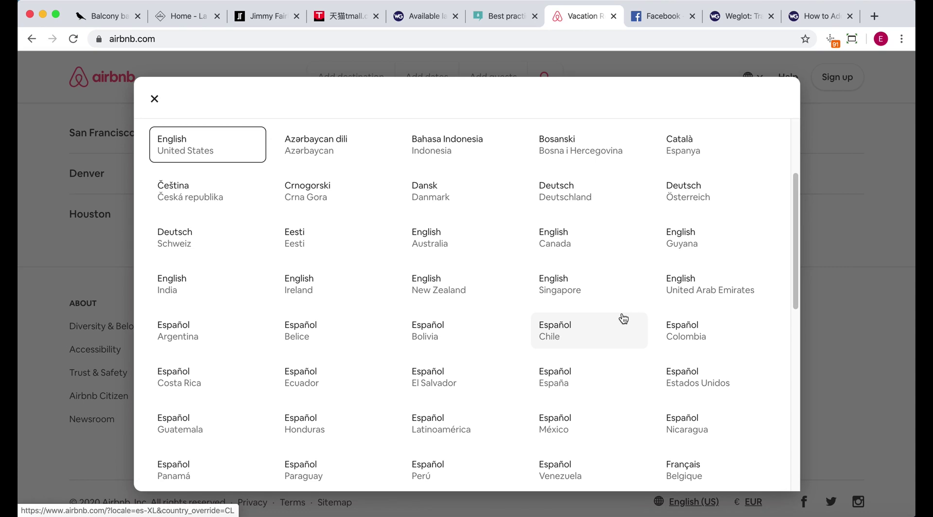
Step: View the Facebook sign-up page and its language links in the footer
{"action": "left_click", "coordinate": [662, 14]}
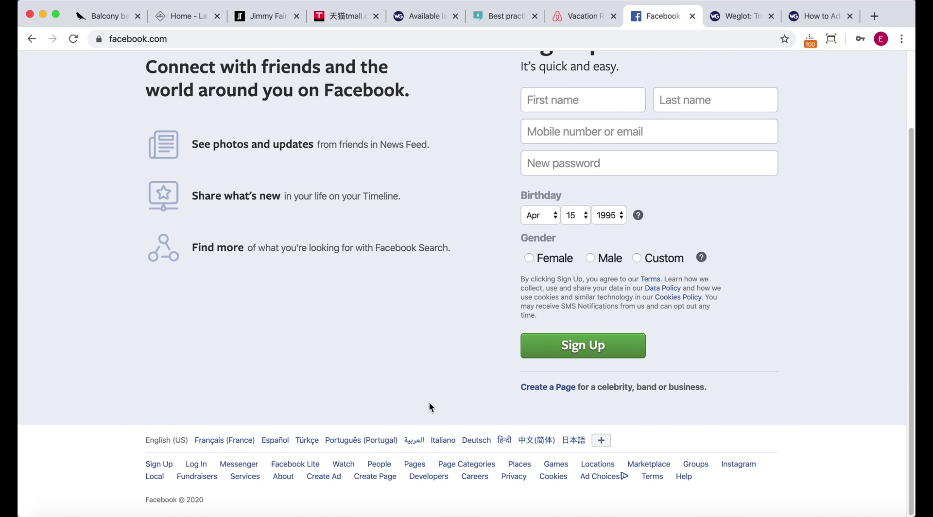
{"action": "scroll", "coordinate": [430, 406], "scroll_direction": "up", "scroll_amount": 3}
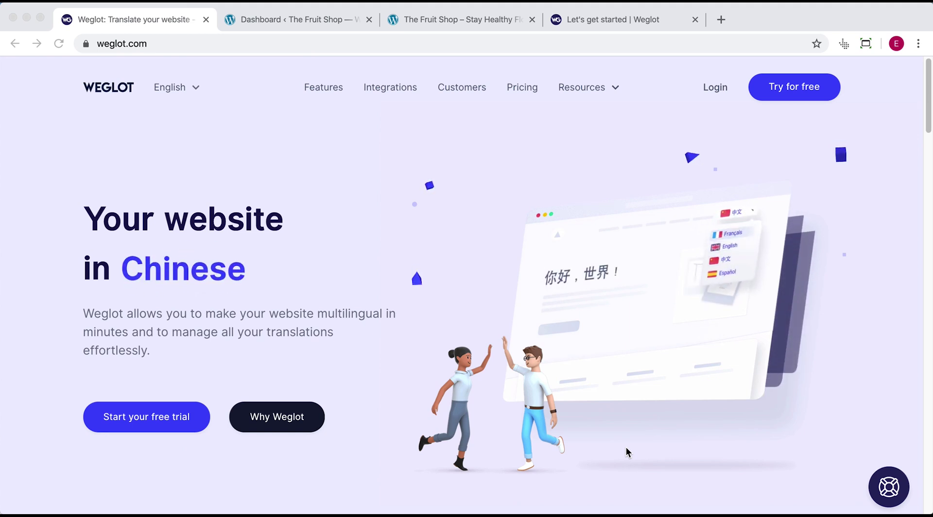
Step: Go to adding a new plugin in The Fruit Shop's WordPress admin and search the plugin directory for weglot
{"action": "left_click", "coordinate": [289, 19]}
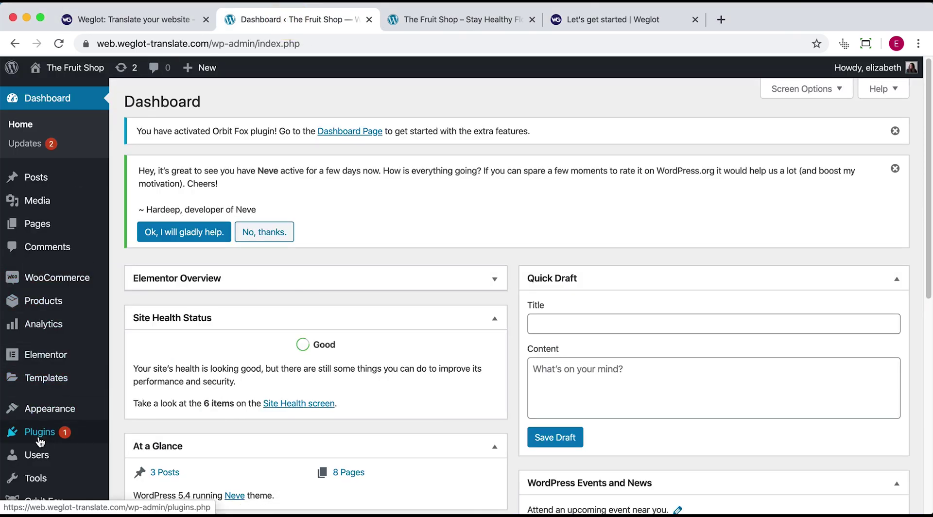
{"action": "mouse_move", "coordinate": [80, 440]}
{"action": "left_click", "coordinate": [145, 452]}
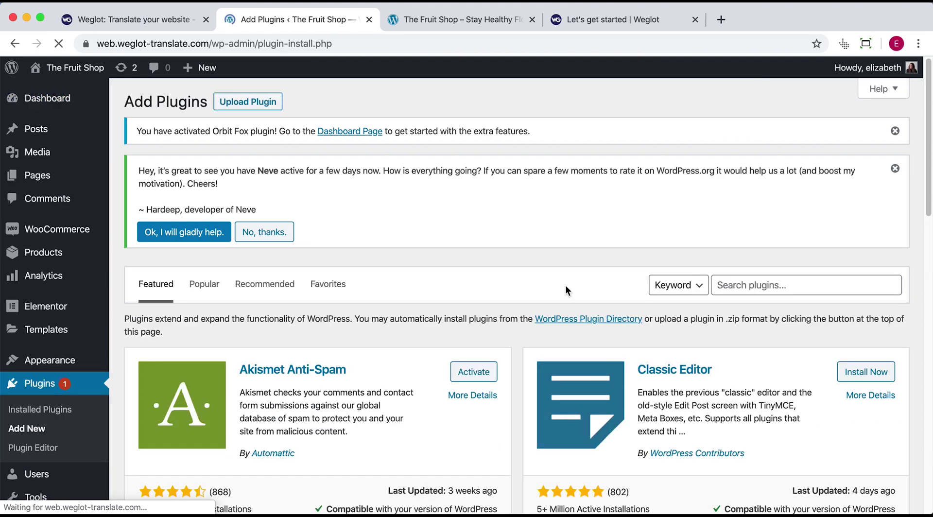
{"action": "left_click", "coordinate": [737, 288]}
{"action": "type", "text": "weglot"}
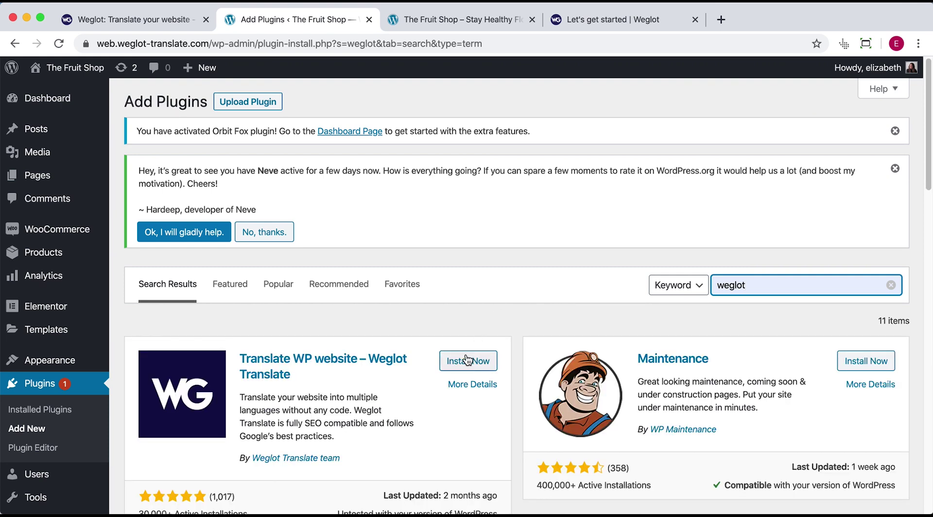
Step: Install and activate the Translate WP website – Weglot Translate plugin
{"action": "left_click", "coordinate": [465, 360]}
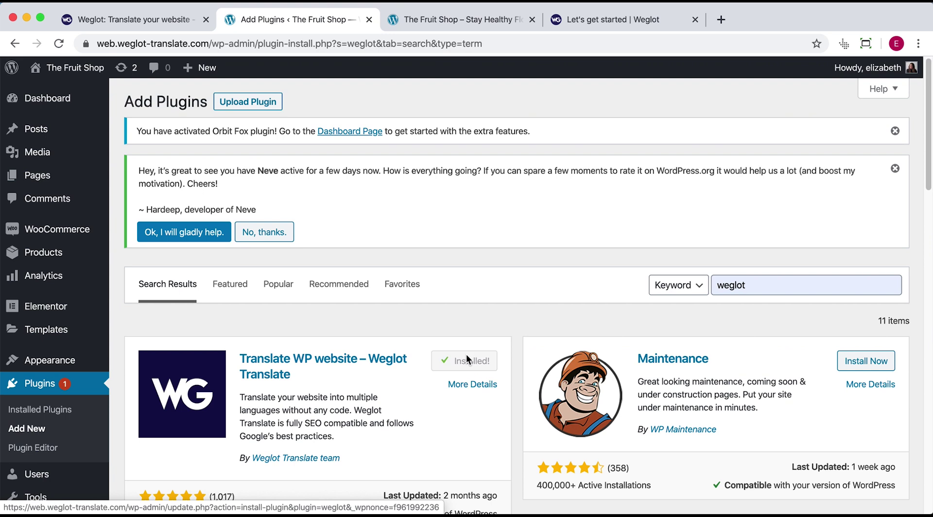
{"action": "left_click", "coordinate": [467, 363]}
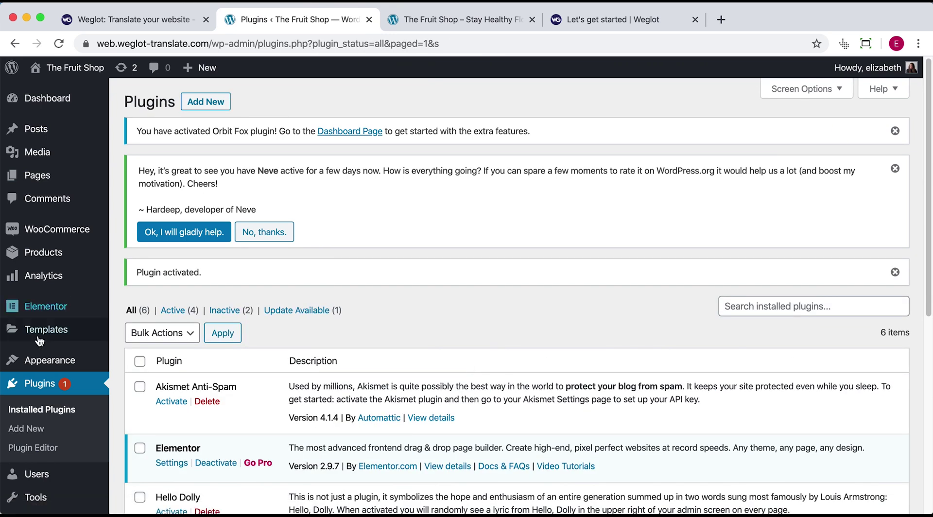
Step: Open the Weglot settings in WordPress, copy the API key from the Weglot dashboard and paste it into the API Key field
{"action": "scroll", "coordinate": [39, 340], "scroll_direction": "down", "scroll_amount": 3}
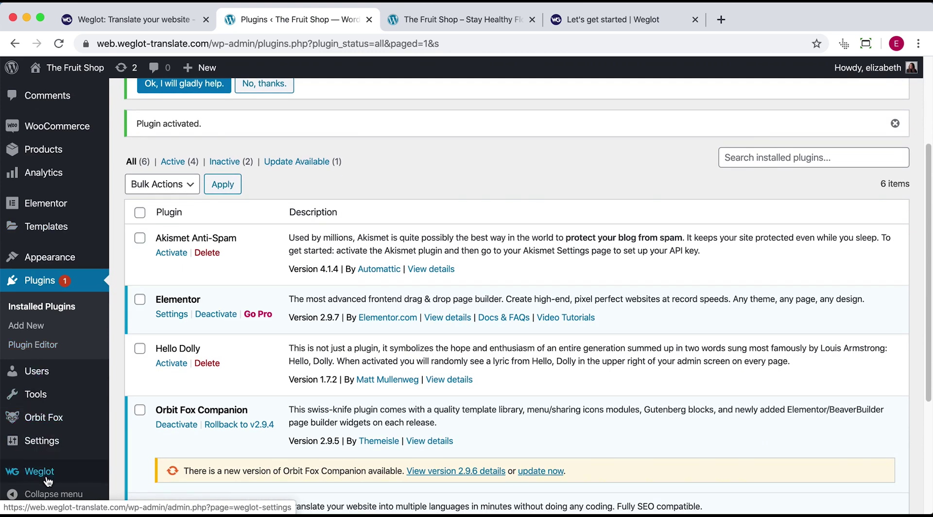
{"action": "left_click", "coordinate": [48, 479]}
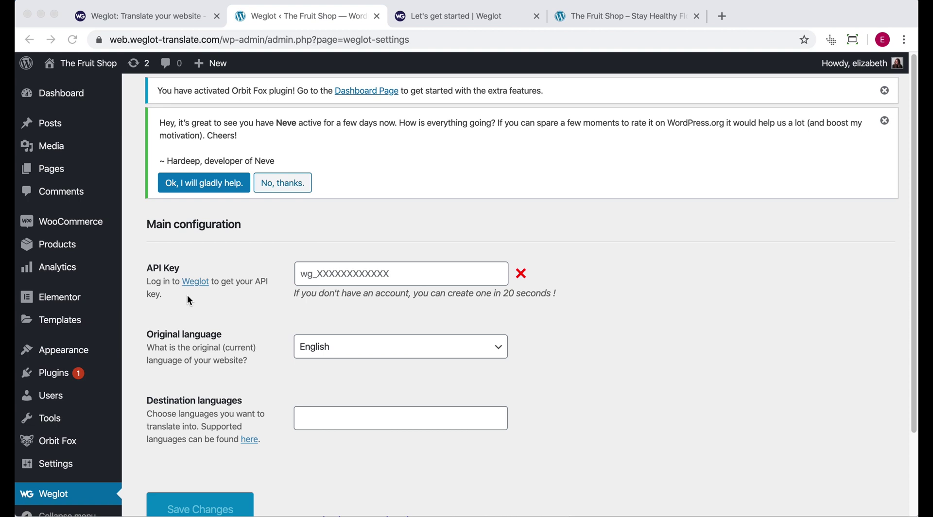
{"action": "left_click", "coordinate": [443, 18]}
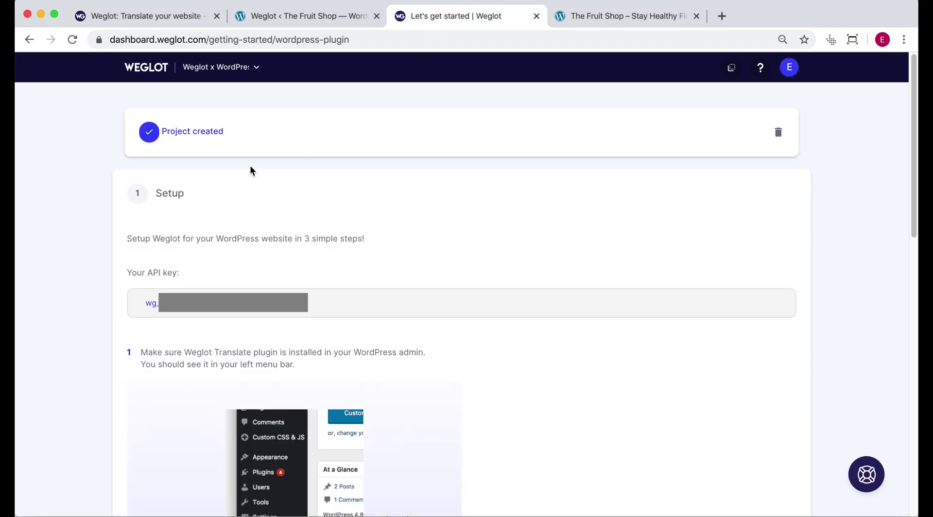
{"action": "mouse_move", "coordinate": [160, 309]}
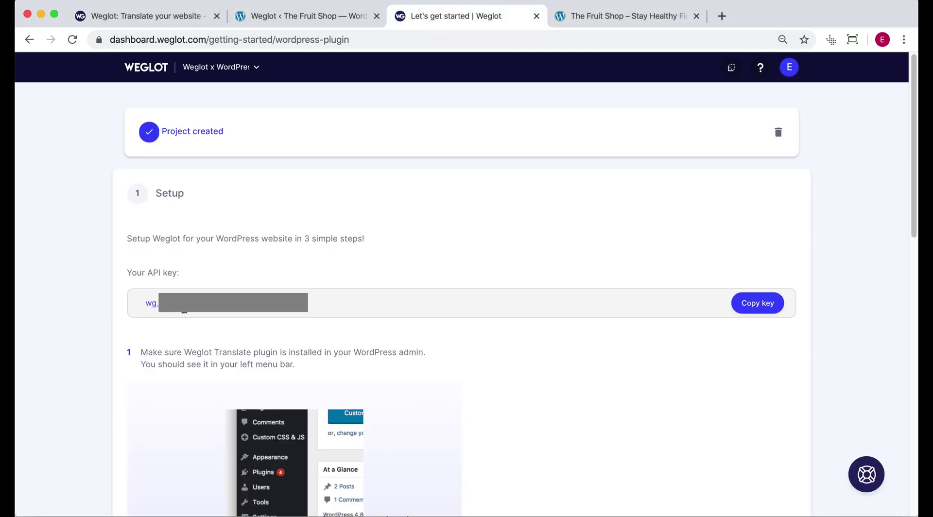
{"action": "left_click", "coordinate": [761, 305]}
{"action": "left_click", "coordinate": [312, 20]}
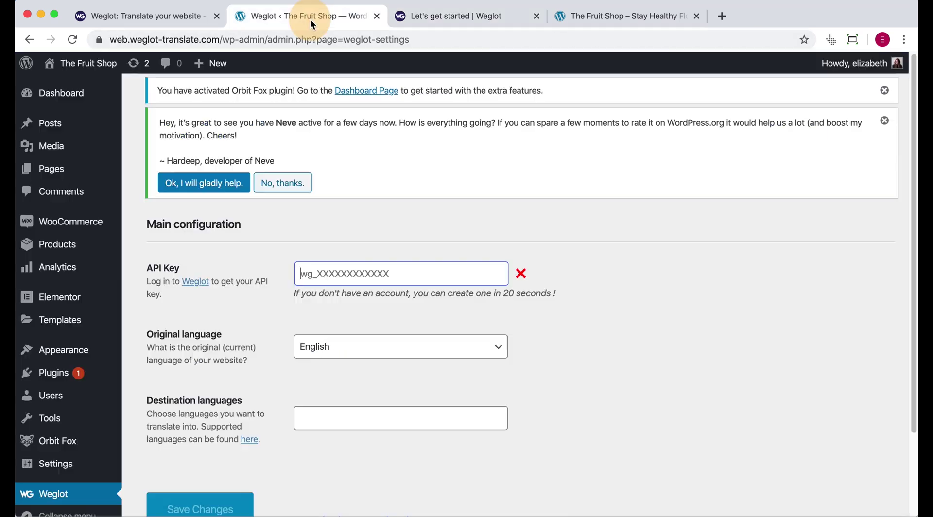
{"action": "key", "text": "super+v"}
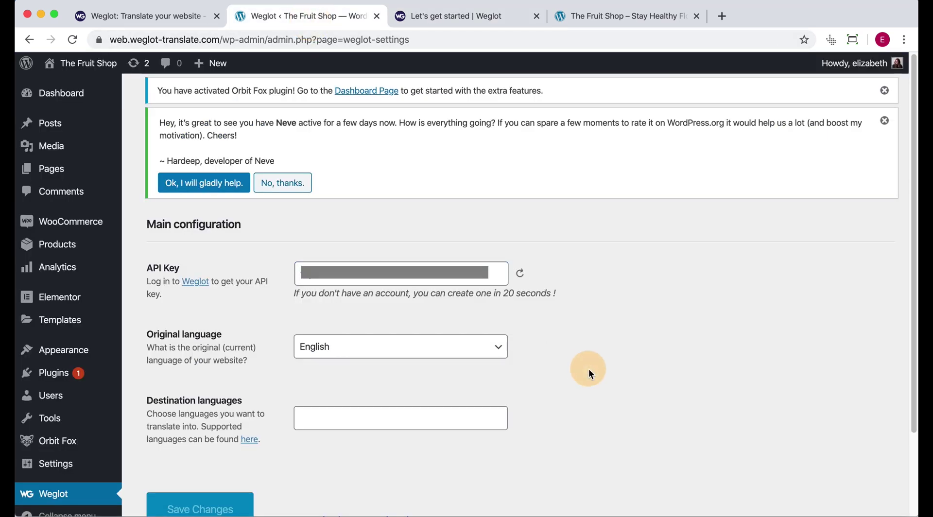
Step: Add Français as the destination language for the English site and save the Weglot settings
{"action": "scroll", "coordinate": [568, 385], "scroll_direction": "down", "scroll_amount": 1}
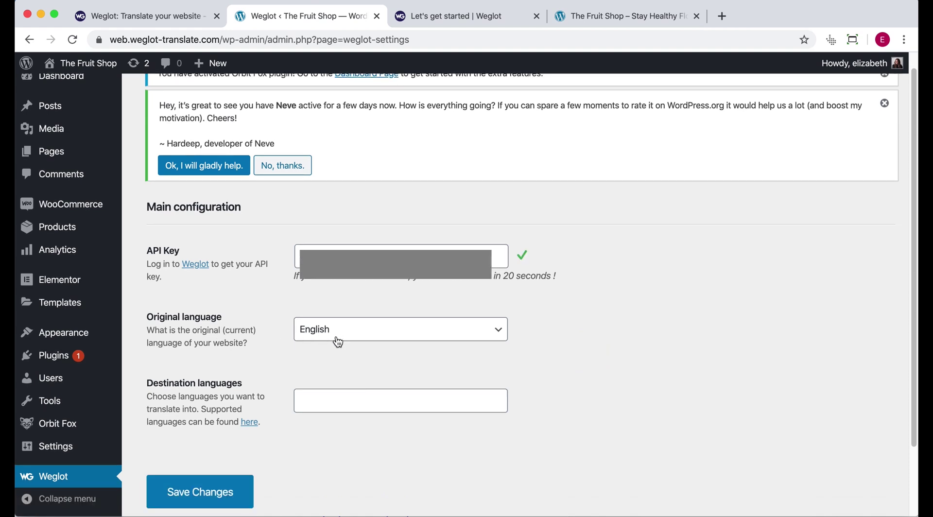
{"action": "scroll", "coordinate": [239, 386], "scroll_direction": "down", "scroll_amount": 2}
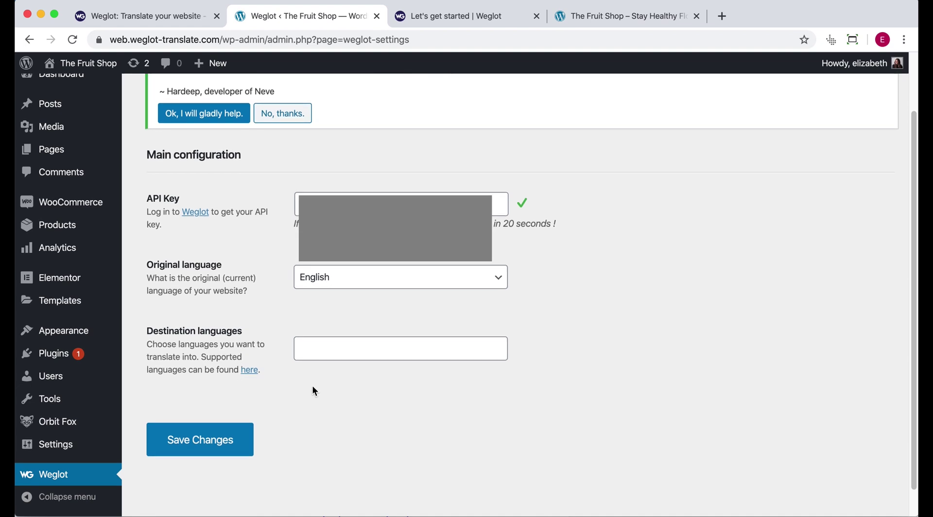
{"action": "left_click", "coordinate": [314, 348]}
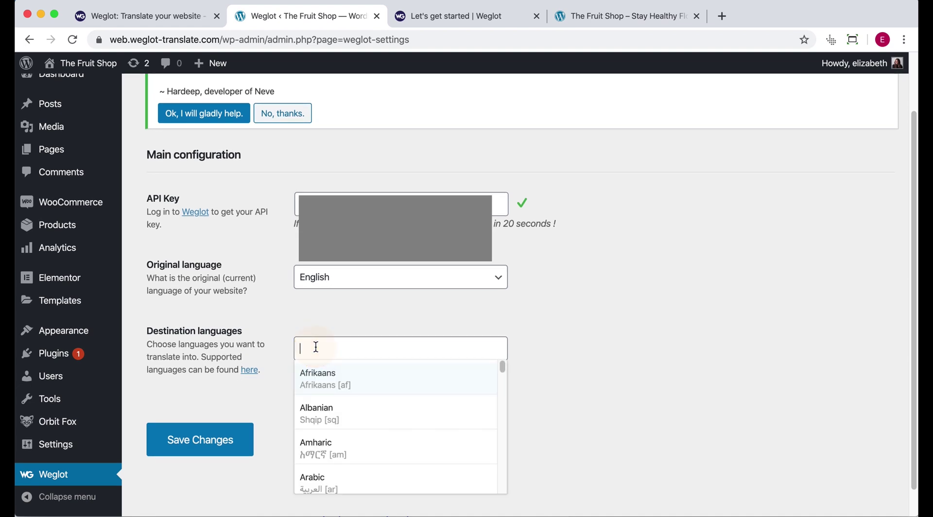
{"action": "type", "text": "fran"}
{"action": "left_click", "coordinate": [314, 373]}
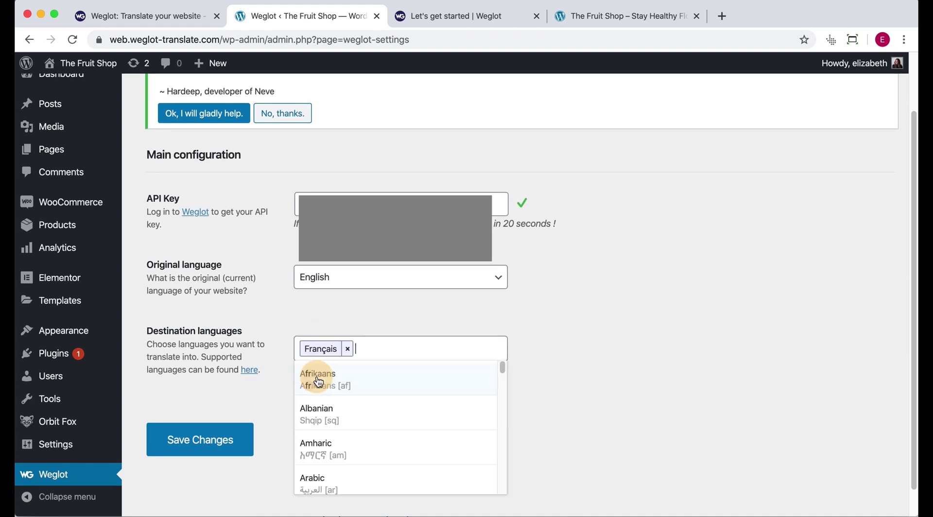
{"action": "left_click", "coordinate": [592, 367]}
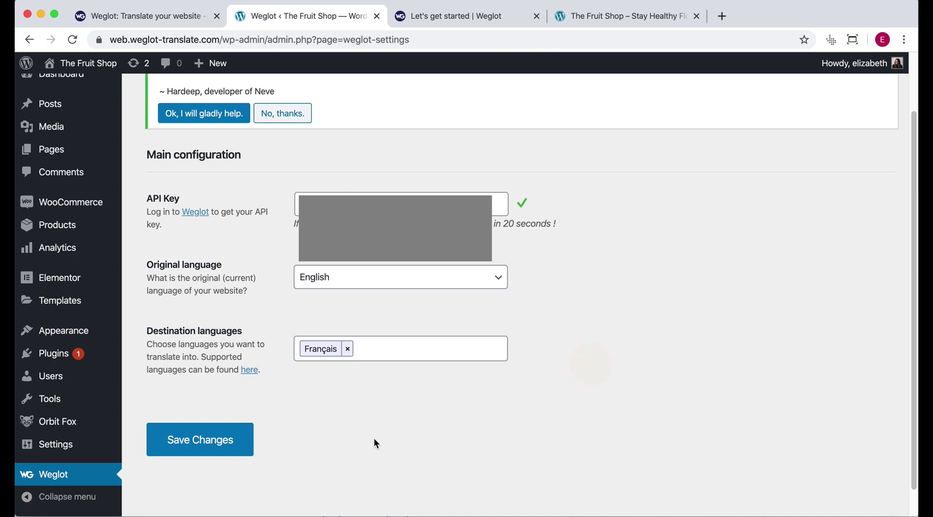
{"action": "left_click", "coordinate": [218, 448]}
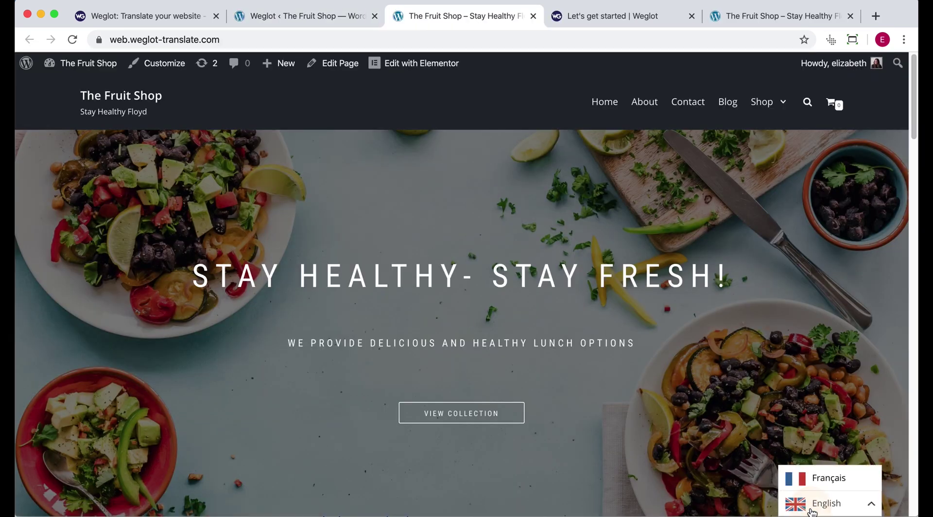
Step: Switch The Fruit Shop homepage to Français, look through the translated page and expand the language switcher
{"action": "left_click", "coordinate": [827, 481]}
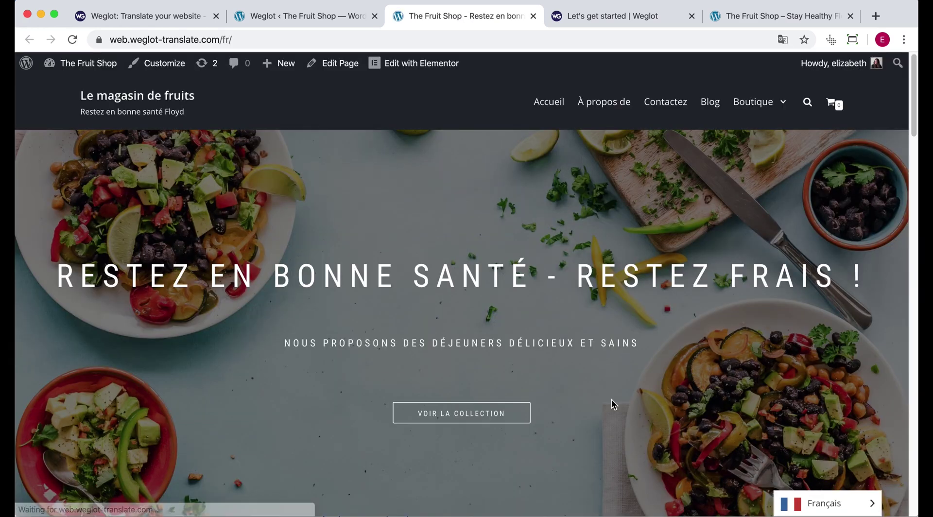
{"action": "scroll", "coordinate": [612, 400], "scroll_direction": "down", "scroll_amount": 15}
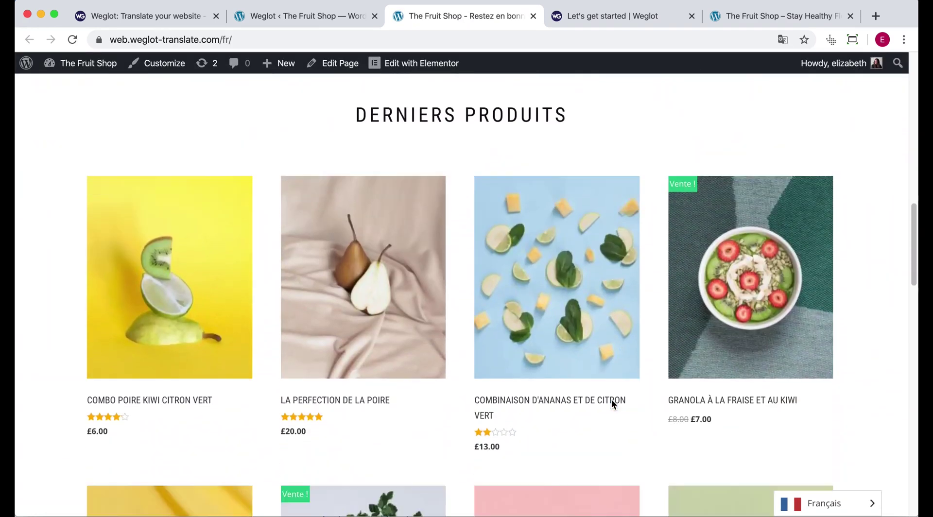
{"action": "scroll", "coordinate": [611, 404], "scroll_direction": "down", "scroll_amount": 10}
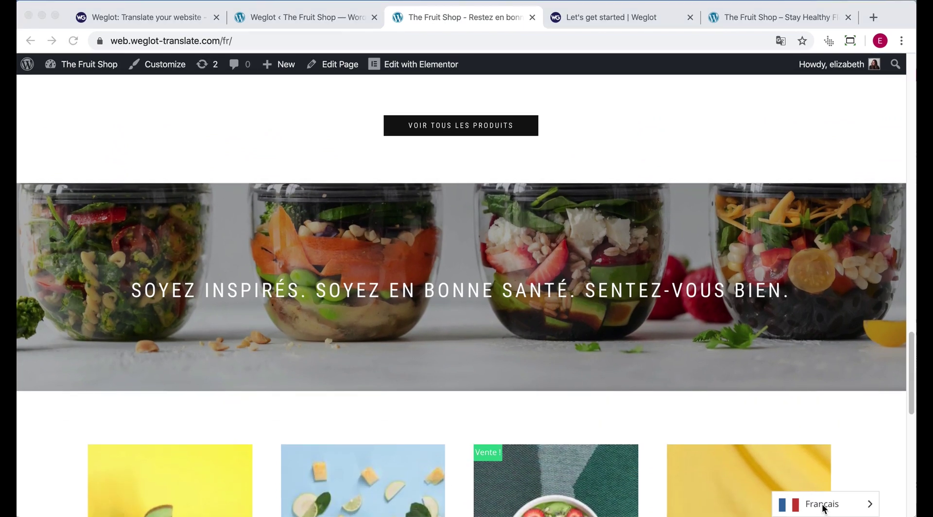
{"action": "left_click", "coordinate": [822, 508]}
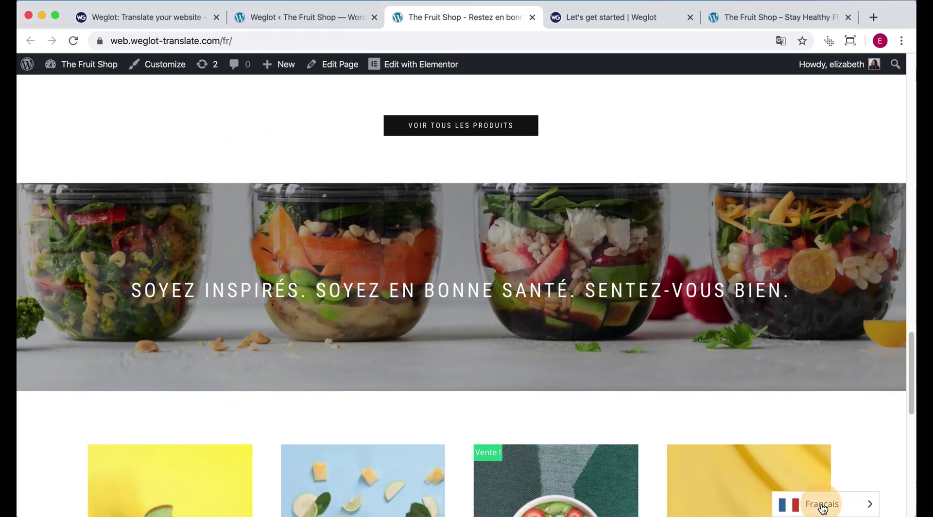
{"action": "left_click", "coordinate": [823, 508]}
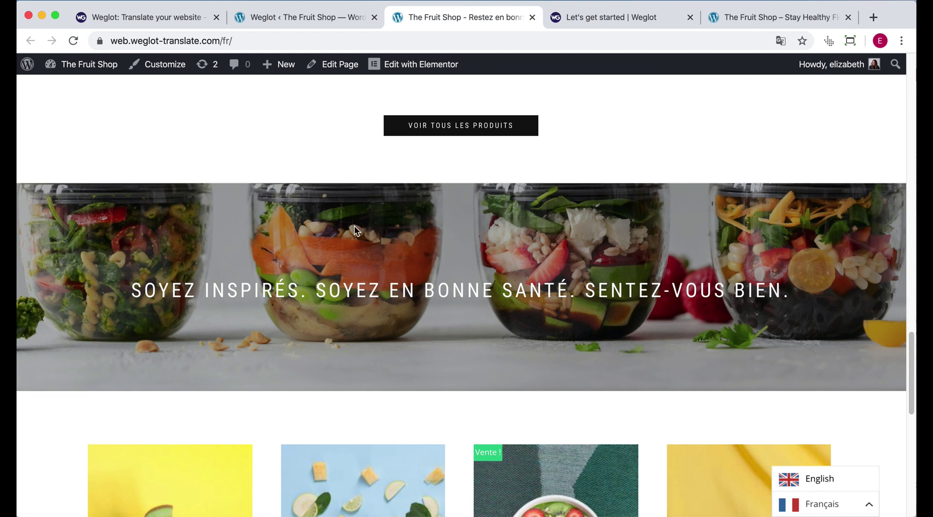
Step: Turn off flags and full language names in the Weglot language button design and save the settings
{"action": "left_click", "coordinate": [293, 19]}
{"action": "scroll", "coordinate": [548, 307], "scroll_direction": "down", "scroll_amount": 5}
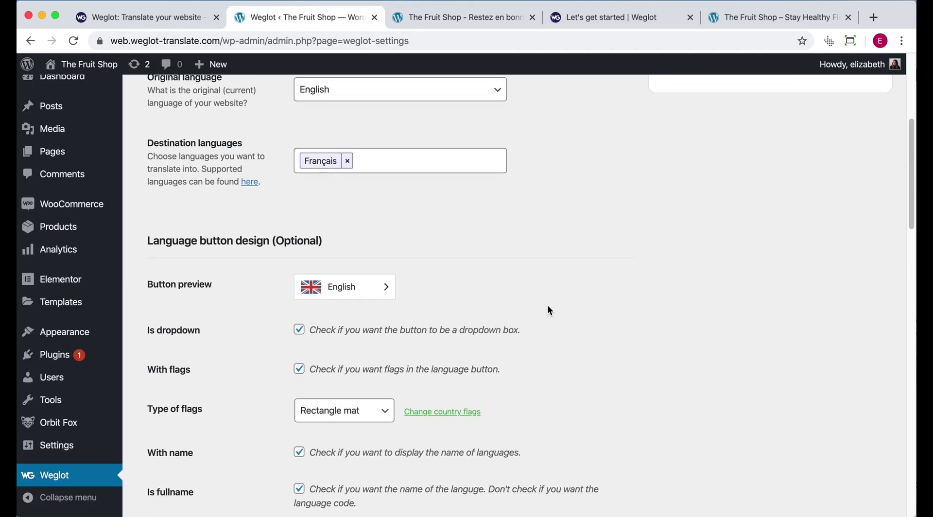
{"action": "scroll", "coordinate": [548, 306], "scroll_direction": "down", "scroll_amount": 1}
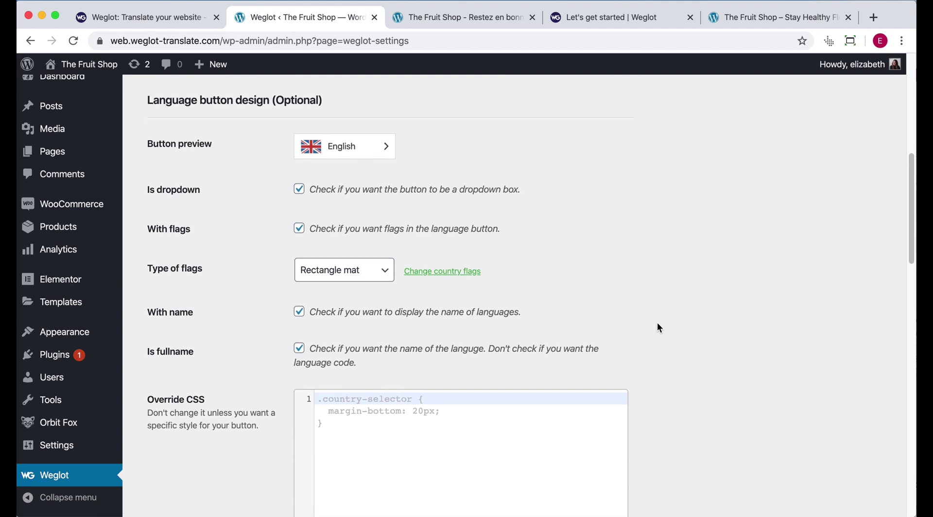
{"action": "scroll", "coordinate": [652, 357], "scroll_direction": "down", "scroll_amount": 1}
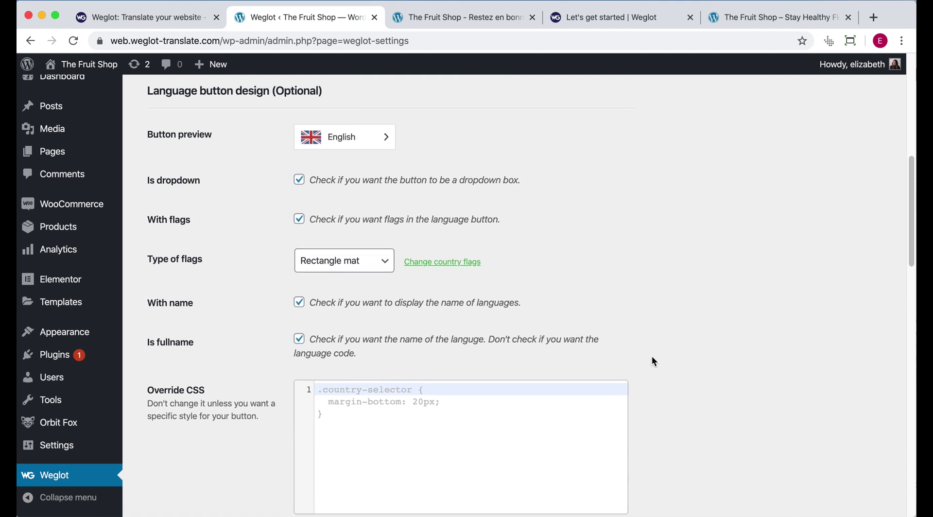
{"action": "scroll", "coordinate": [655, 361], "scroll_direction": "down", "scroll_amount": 1}
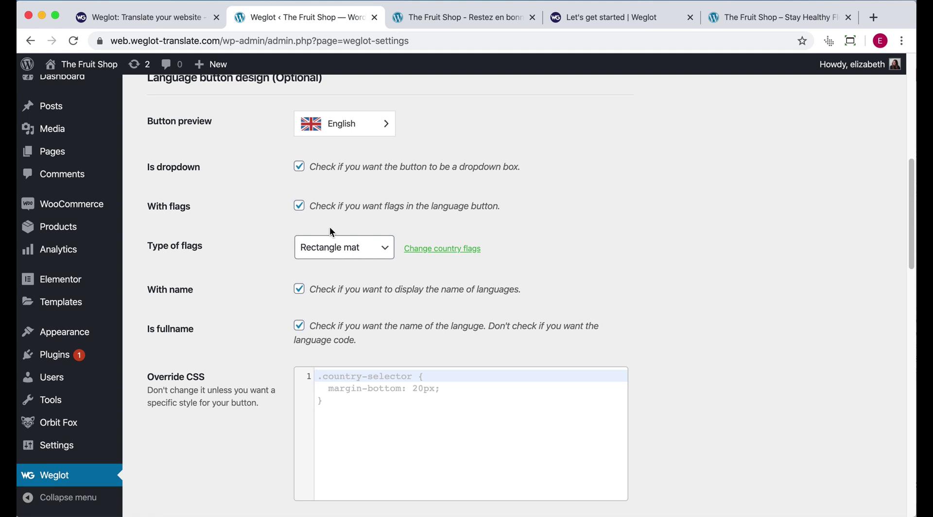
{"action": "left_click", "coordinate": [299, 205]}
{"action": "left_click", "coordinate": [298, 326]}
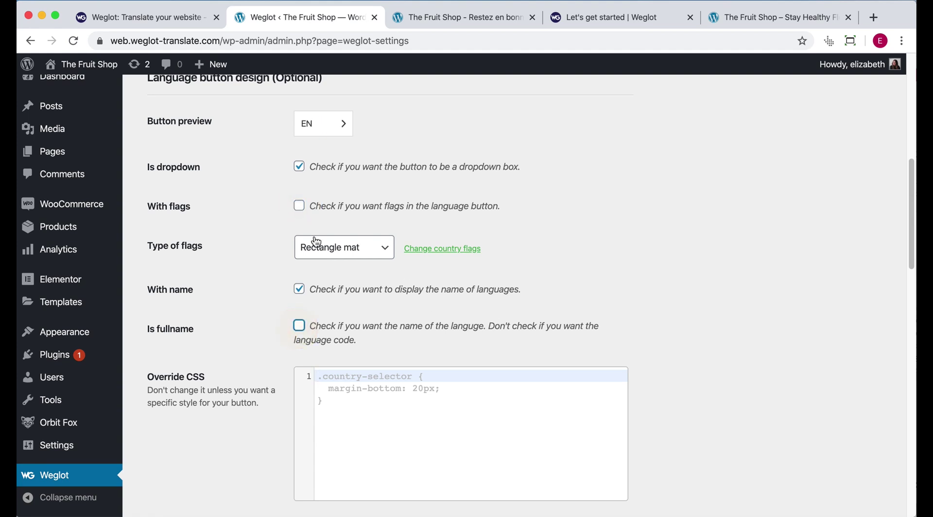
{"action": "scroll", "coordinate": [699, 384], "scroll_direction": "down", "scroll_amount": 20}
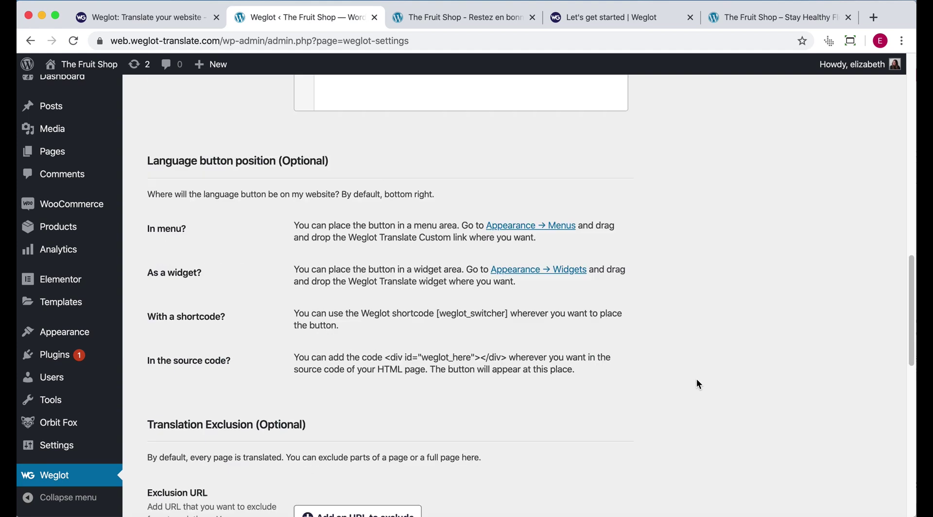
{"action": "left_click", "coordinate": [221, 364]}
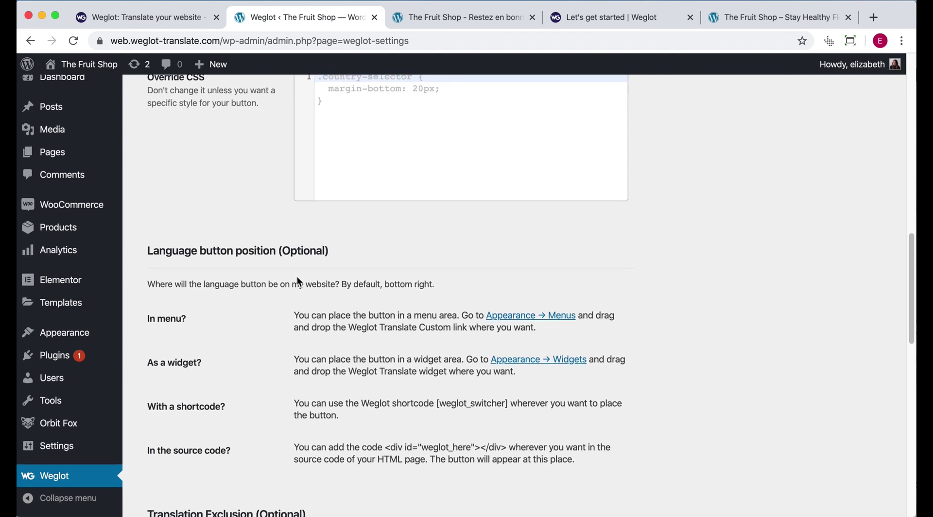
Step: Go to the WordPress menu editor, place the Weglot Switcher in the Main menu and save the menu
{"action": "left_click", "coordinate": [530, 316]}
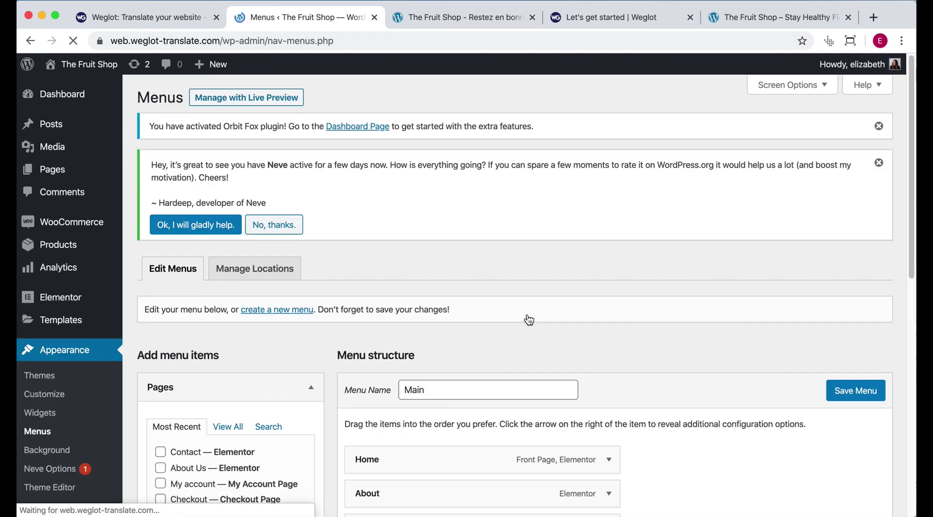
{"action": "scroll", "coordinate": [303, 360], "scroll_direction": "down", "scroll_amount": 5}
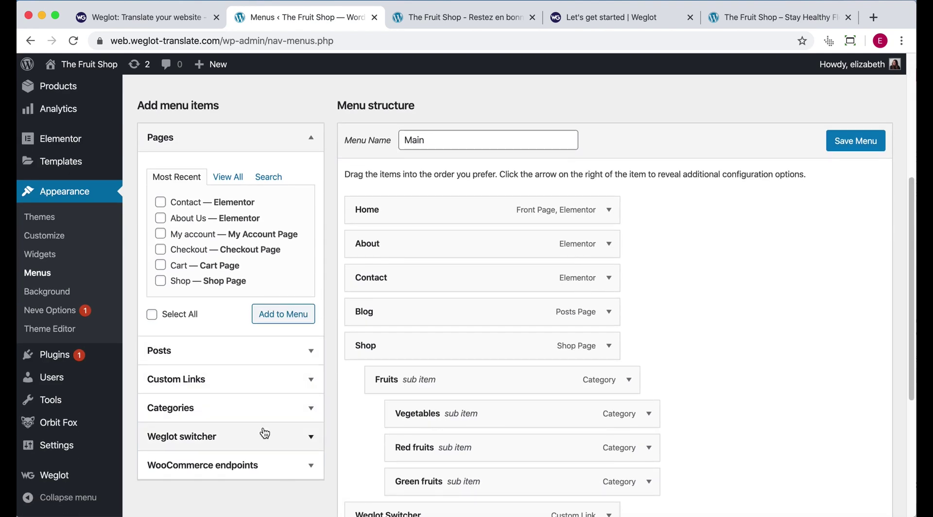
{"action": "left_click", "coordinate": [264, 433]}
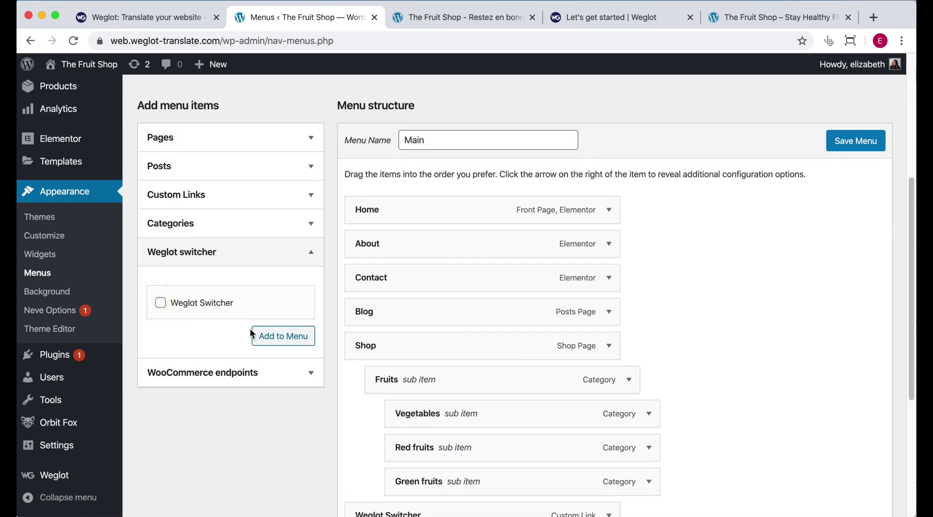
{"action": "left_click", "coordinate": [275, 336]}
{"action": "scroll", "coordinate": [760, 338], "scroll_direction": "down", "scroll_amount": 3}
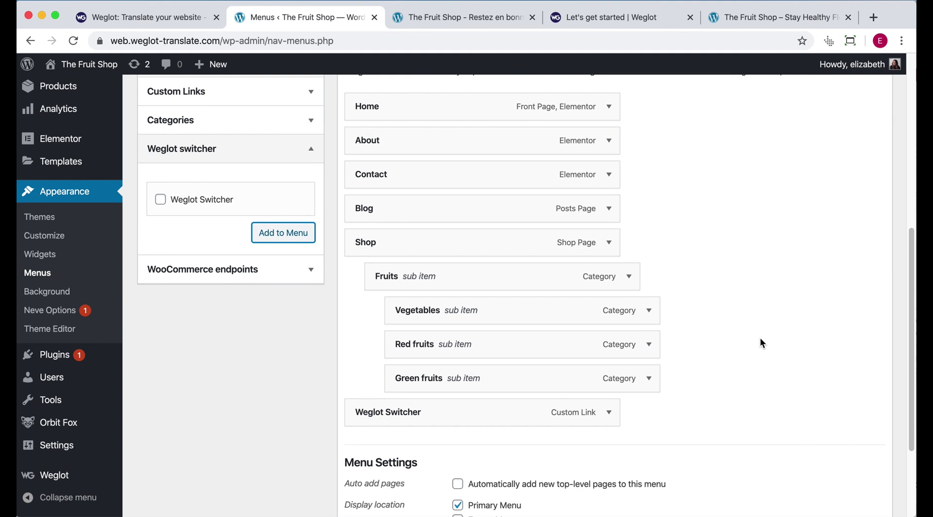
{"action": "scroll", "coordinate": [777, 251], "scroll_direction": "up", "scroll_amount": 5}
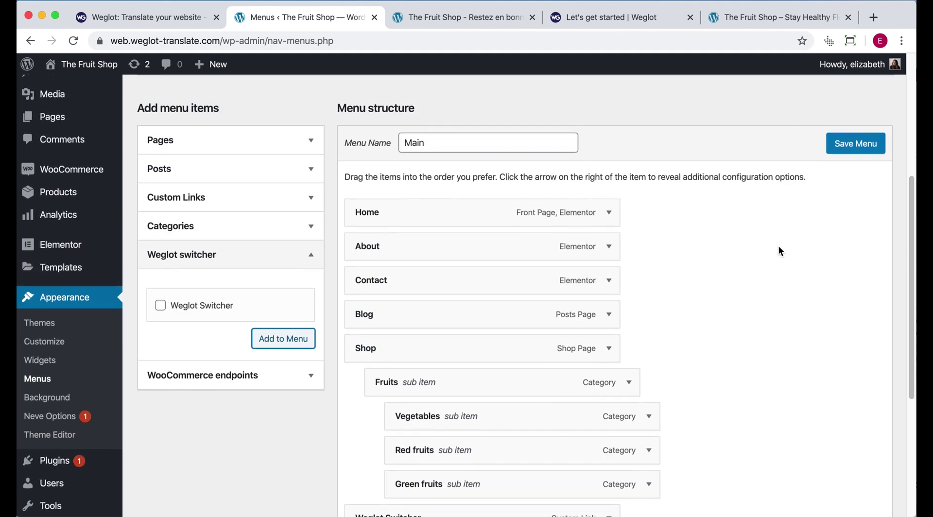
{"action": "left_click", "coordinate": [851, 141]}
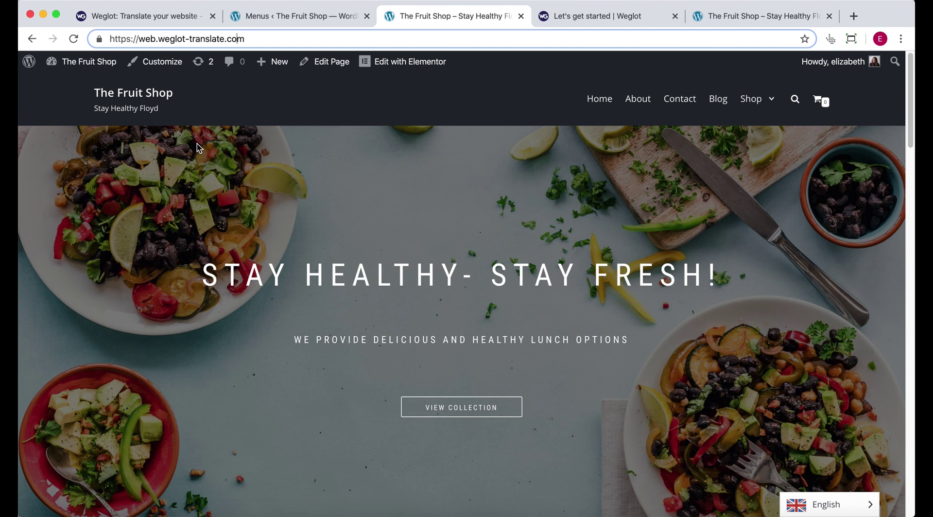
Step: Reload the English homepage of The Fruit Shop and check the language switcher in the navigation menu
{"action": "key", "text": "Return"}
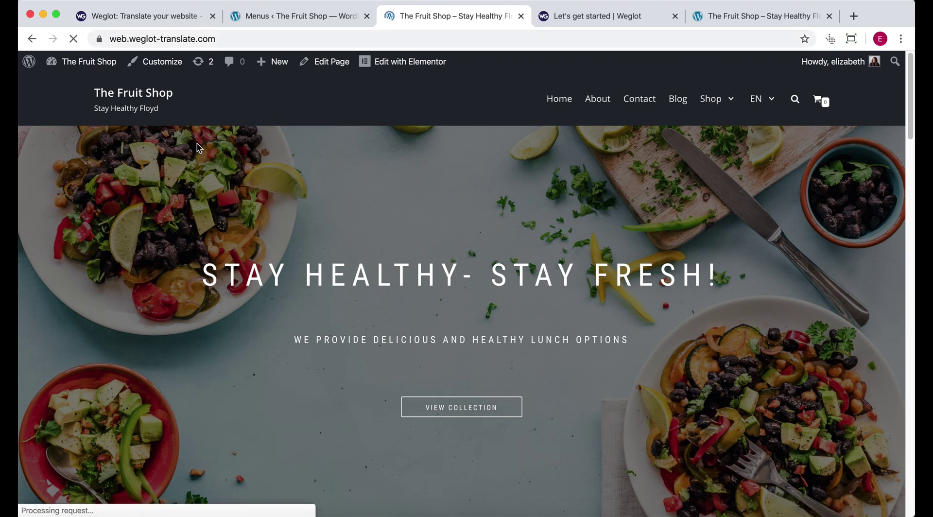
{"action": "mouse_move", "coordinate": [767, 110]}
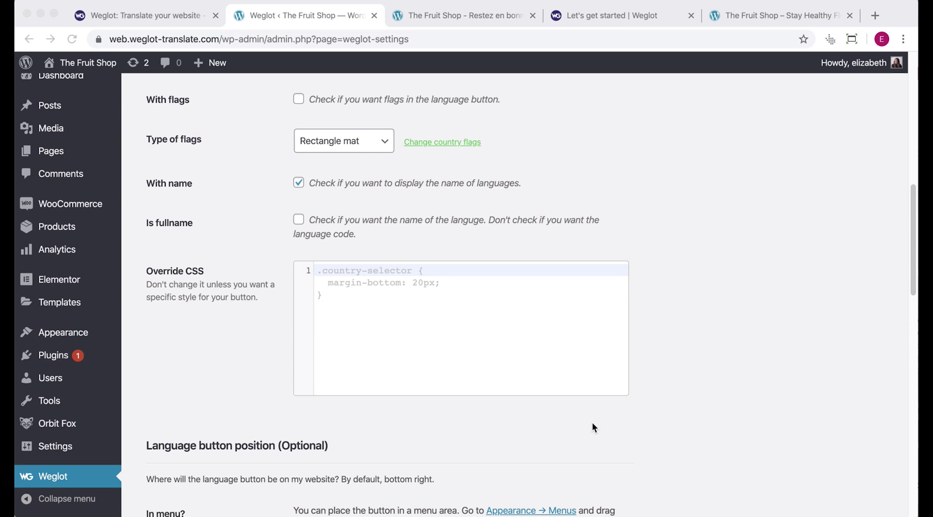
Step: Add override CSS giving .country-selector (color #ffffff) and .country-selector a (color #fffffff) the font P22UndergroundBook in bold, and save the Weglot settings
{"action": "scroll", "coordinate": [593, 428], "scroll_direction": "up", "scroll_amount": 1}
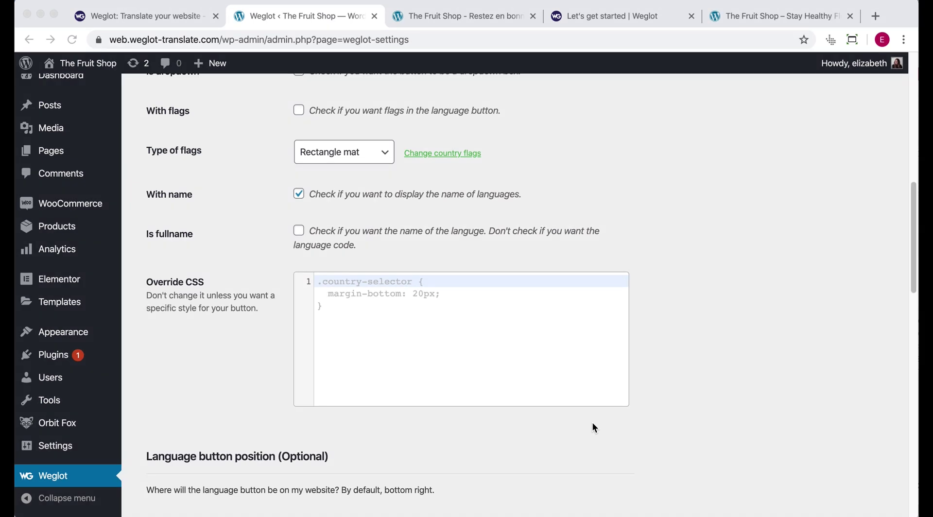
{"action": "scroll", "coordinate": [595, 428], "scroll_direction": "down", "scroll_amount": 1}
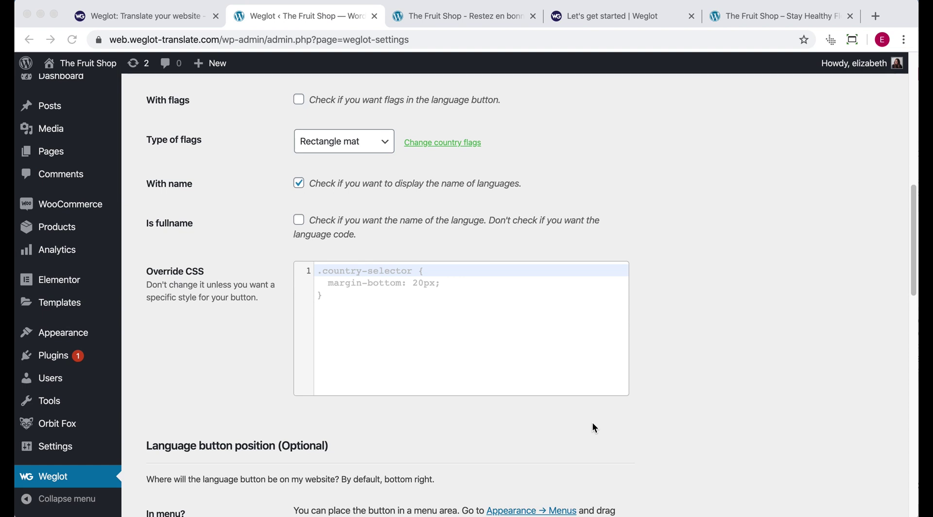
{"action": "left_click", "coordinate": [363, 287]}
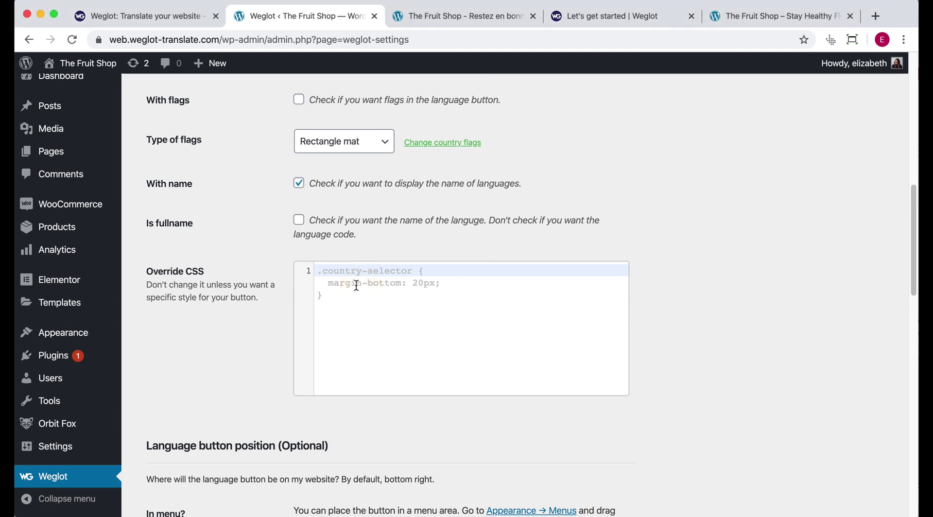
{"action": "left_click", "coordinate": [334, 270]}
{"action": "type", "text": ".country-selector  {     font-family: P22UndergroundBook;     font-weight:bold;     color: #ffffff; }  .country-selector a {     font-family: P22UndergroundBook;     font-weight:bold;     color: #fffffff; }"}
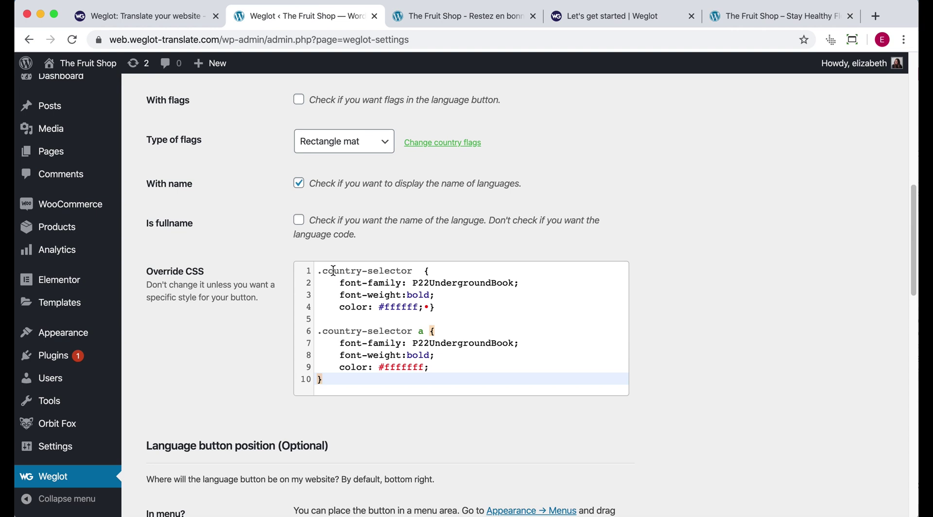
{"action": "scroll", "coordinate": [529, 353], "scroll_direction": "down", "scroll_amount": 1}
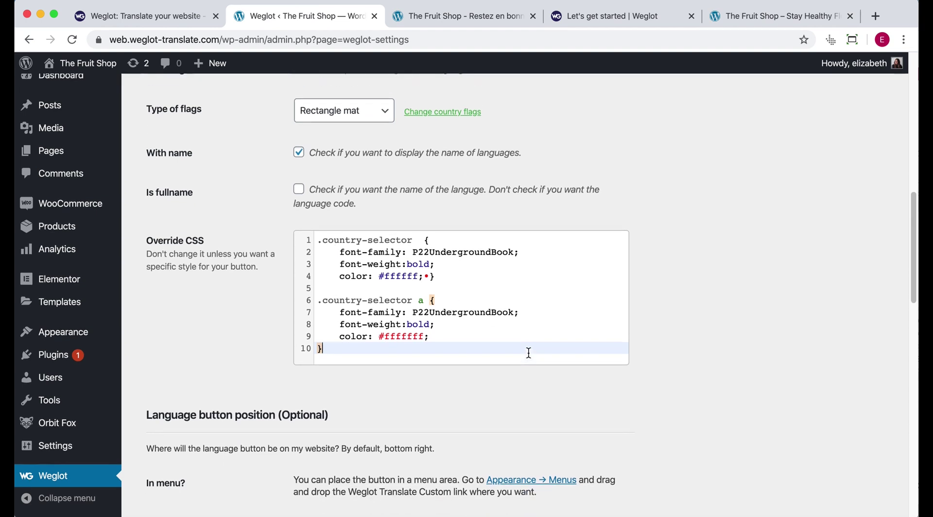
{"action": "scroll", "coordinate": [619, 401], "scroll_direction": "down", "scroll_amount": 10}
{"action": "scroll", "coordinate": [619, 401], "scroll_direction": "down", "scroll_amount": 8}
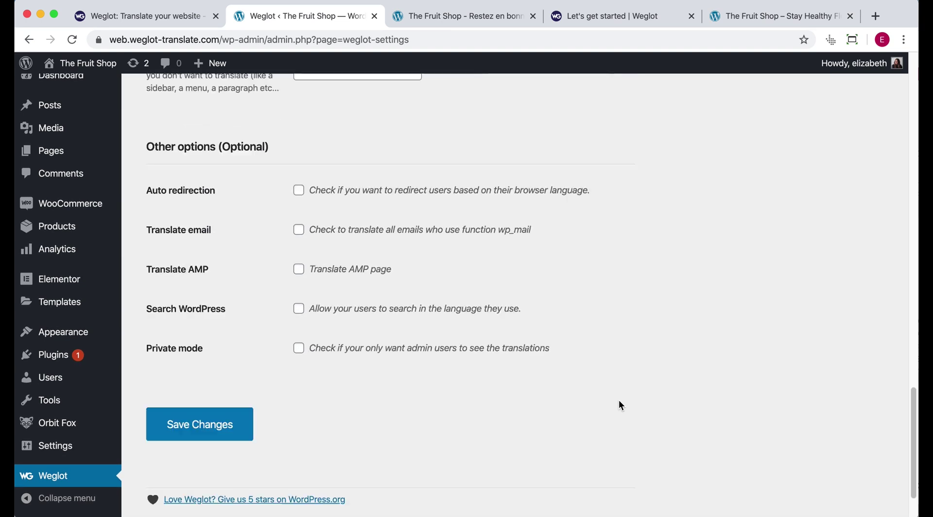
{"action": "left_click", "coordinate": [198, 365]}
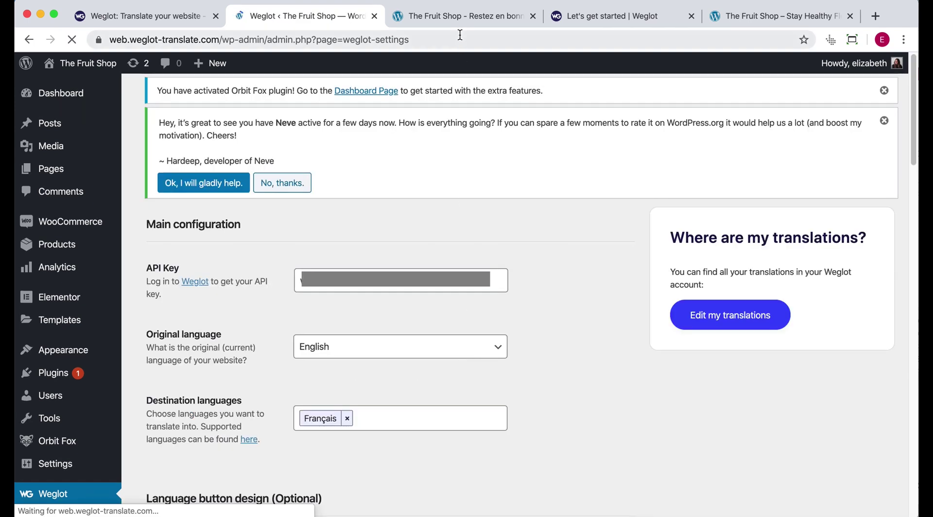
Step: Reload the French homepage of The Fruit Shop, test the FR and EN menu links and look through the English page
{"action": "left_click", "coordinate": [460, 16]}
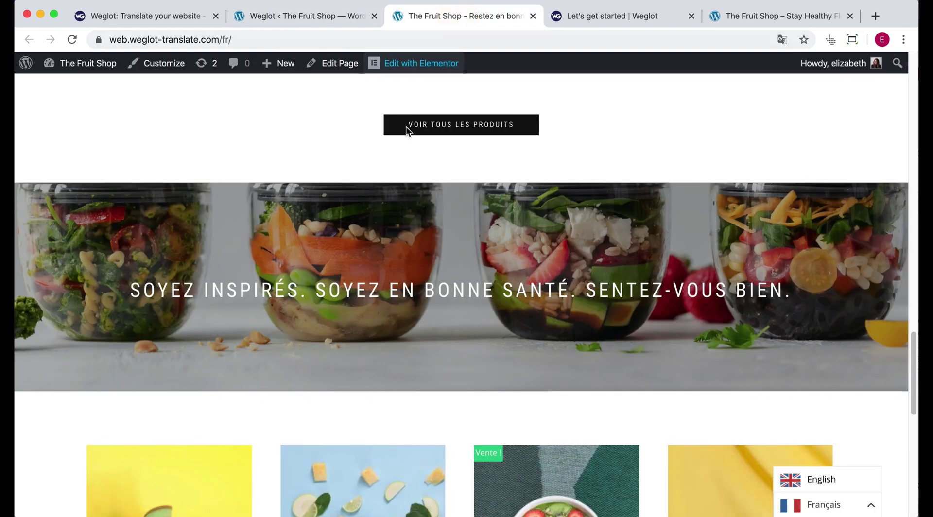
{"action": "left_click", "coordinate": [74, 39]}
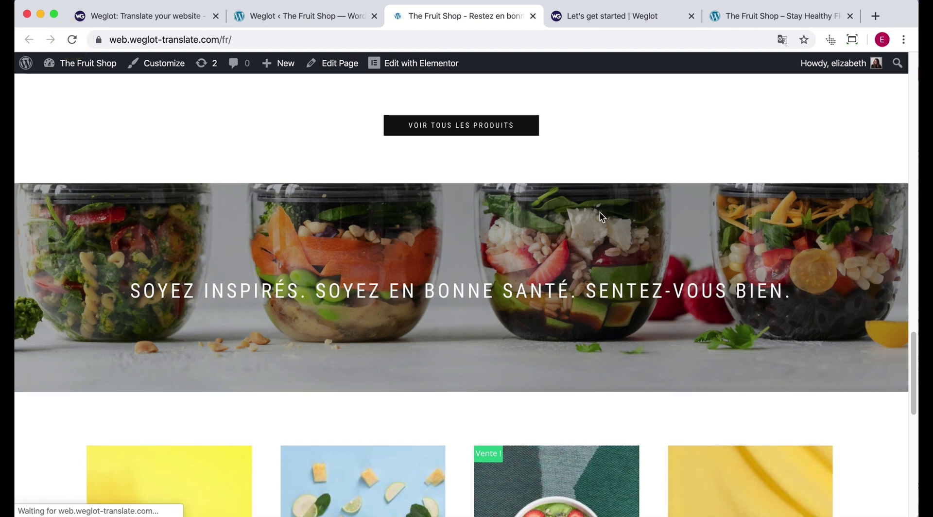
{"action": "scroll", "coordinate": [600, 212], "scroll_direction": "up", "scroll_amount": 15}
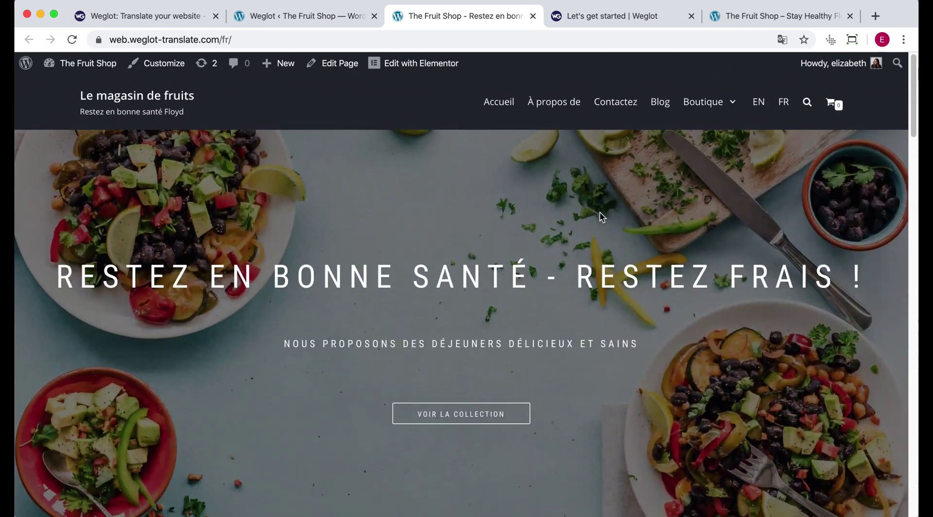
{"action": "left_click", "coordinate": [785, 104]}
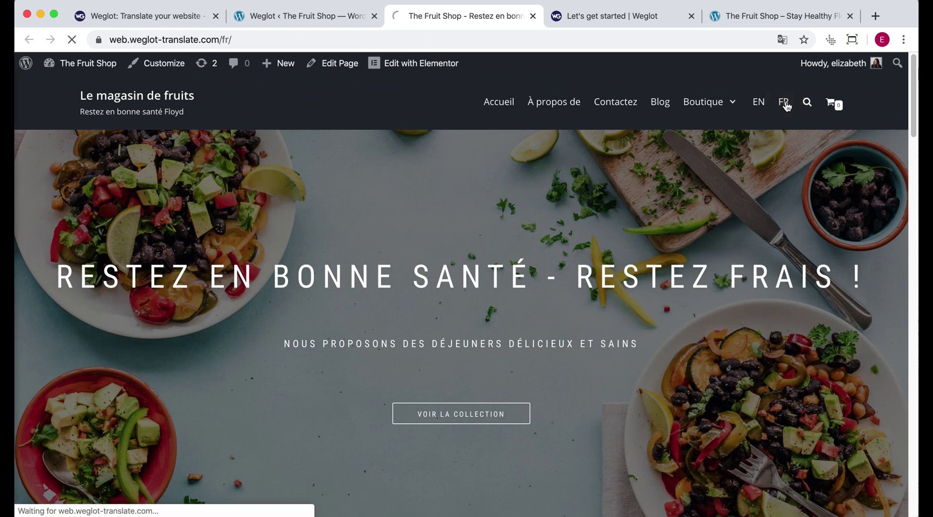
{"action": "left_click", "coordinate": [759, 103]}
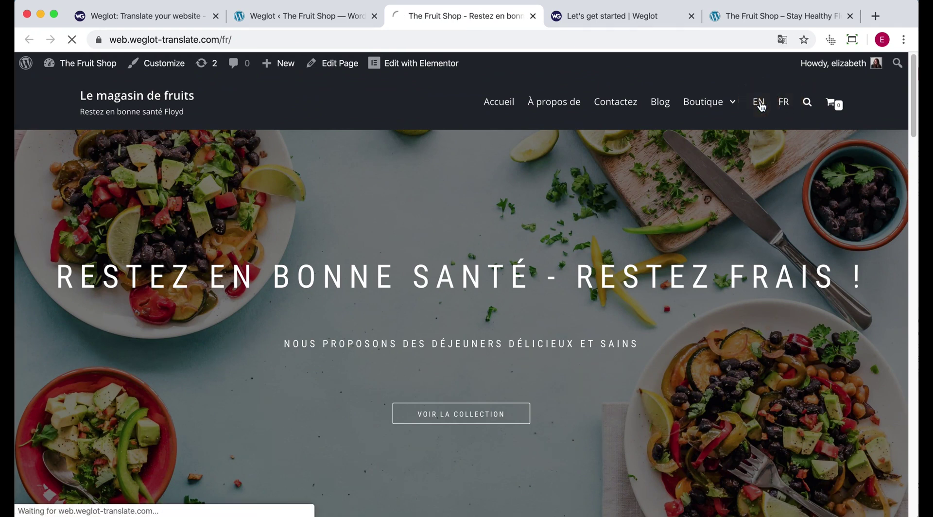
{"action": "scroll", "coordinate": [731, 304], "scroll_direction": "down", "scroll_amount": 2}
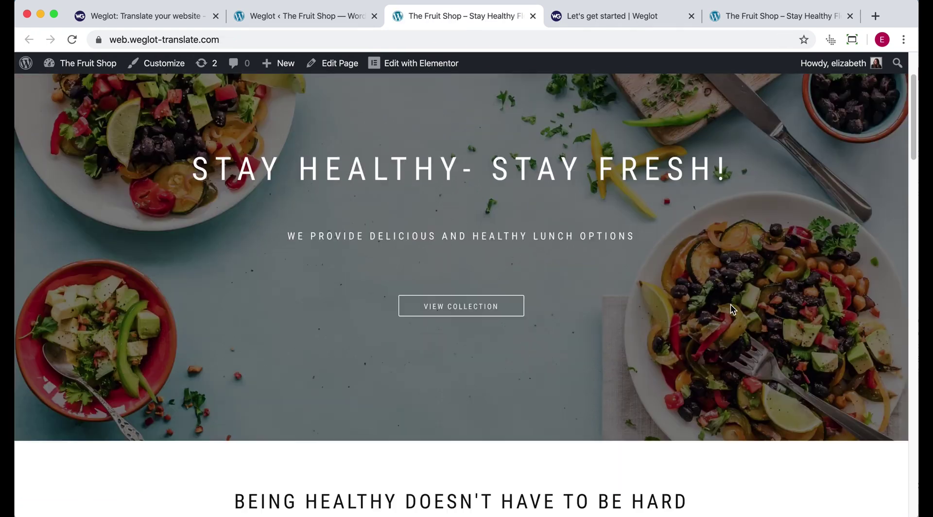
{"action": "scroll", "coordinate": [730, 305], "scroll_direction": "down", "scroll_amount": 6}
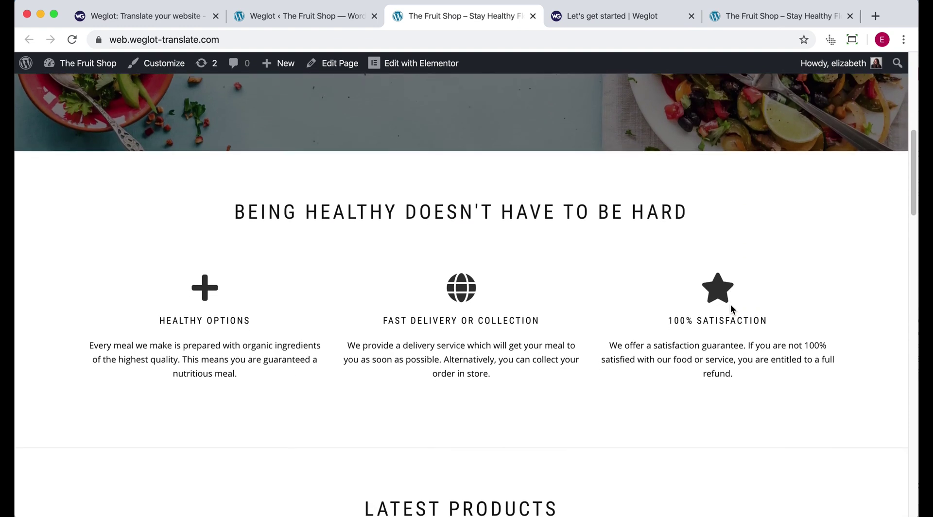